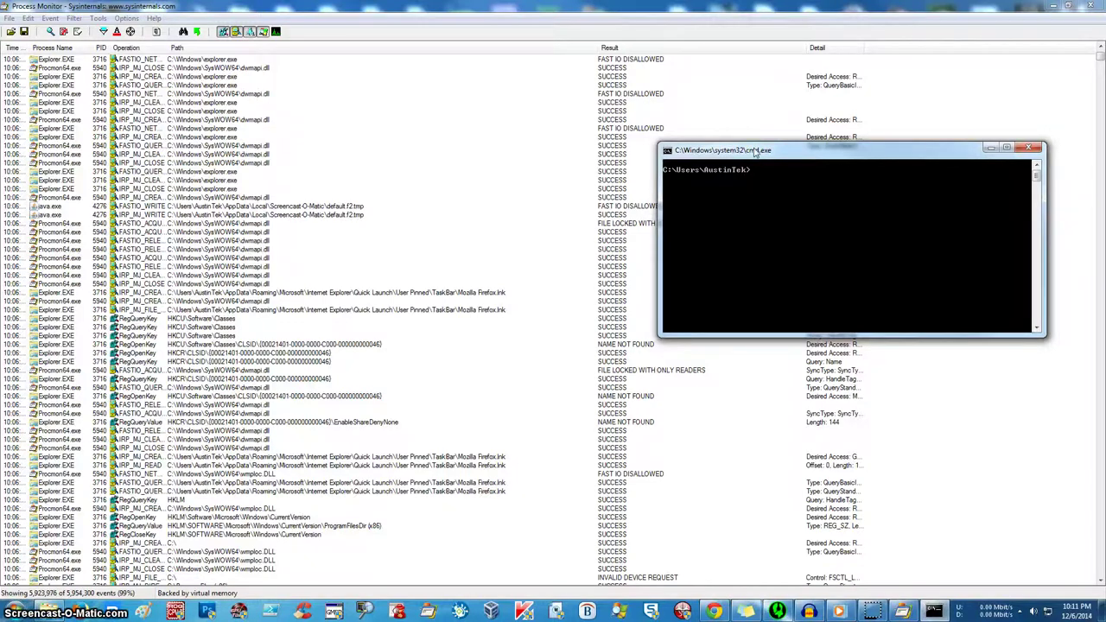
# - Switch to Process Monitor and browse the captured events back to the beginning of the list
pyautogui.hotkey('alt', 'Tab')
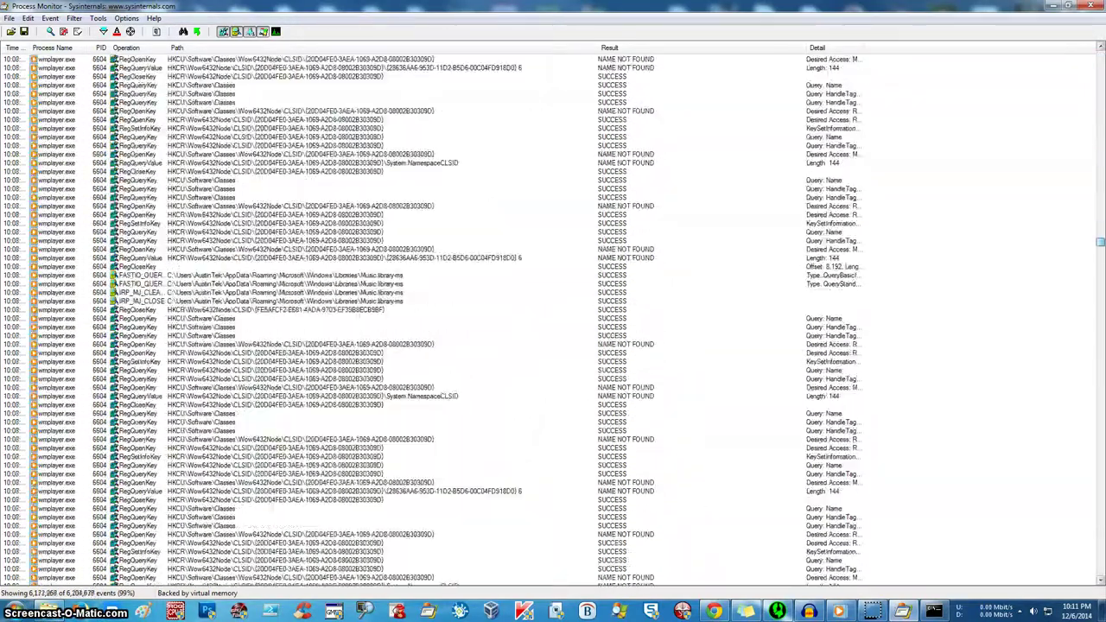
pyautogui.moveTo(1101, 483); pyautogui.dragTo(1100, 55)
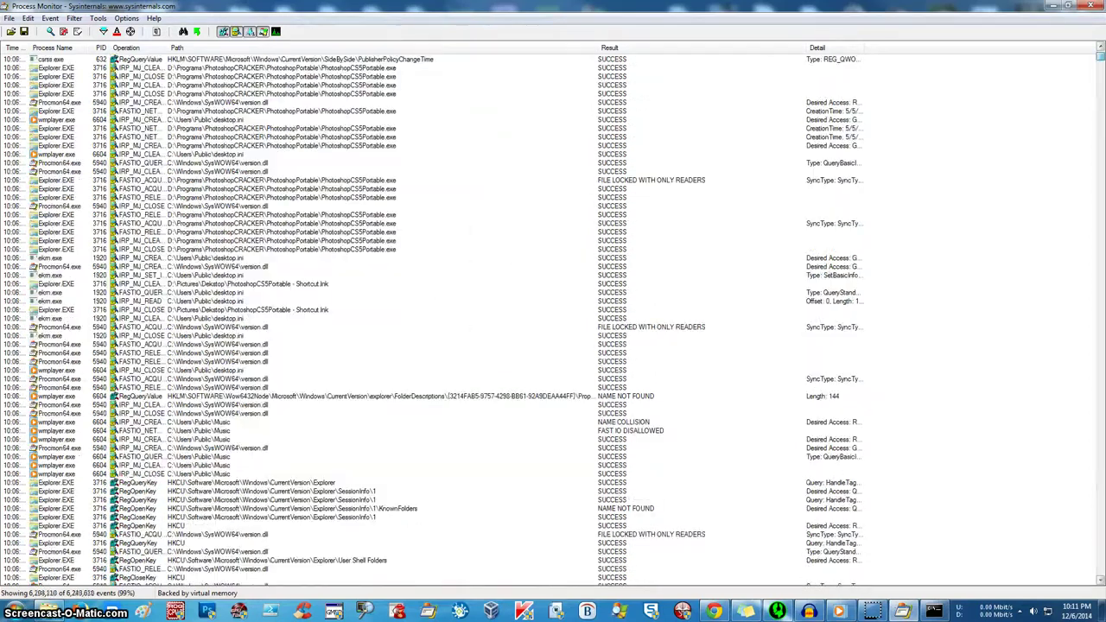
pyautogui.click(1008, 113)
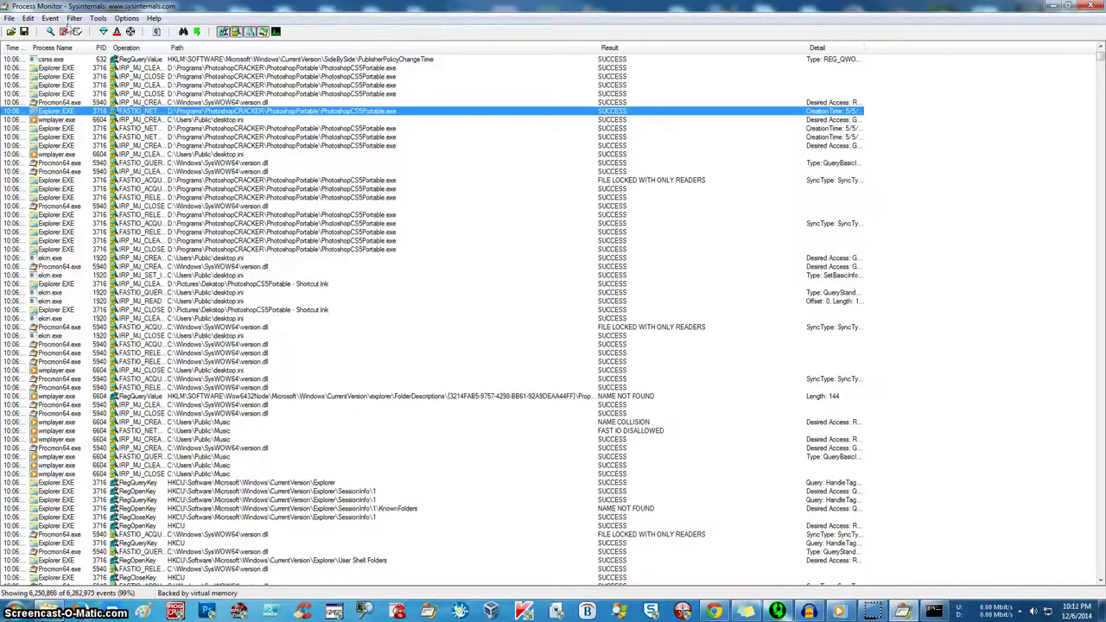
# - Add and apply a filter rule that includes entries whose Category is Write
pyautogui.click(74, 18)
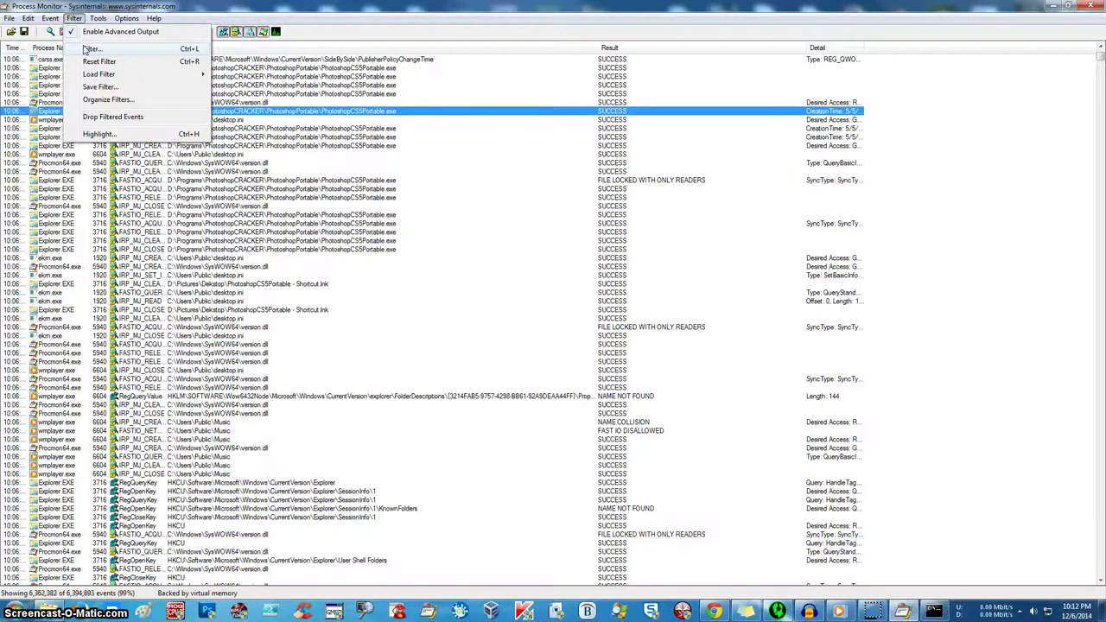
pyautogui.click(75, 19)
pyautogui.click(76, 18)
pyautogui.click(101, 62)
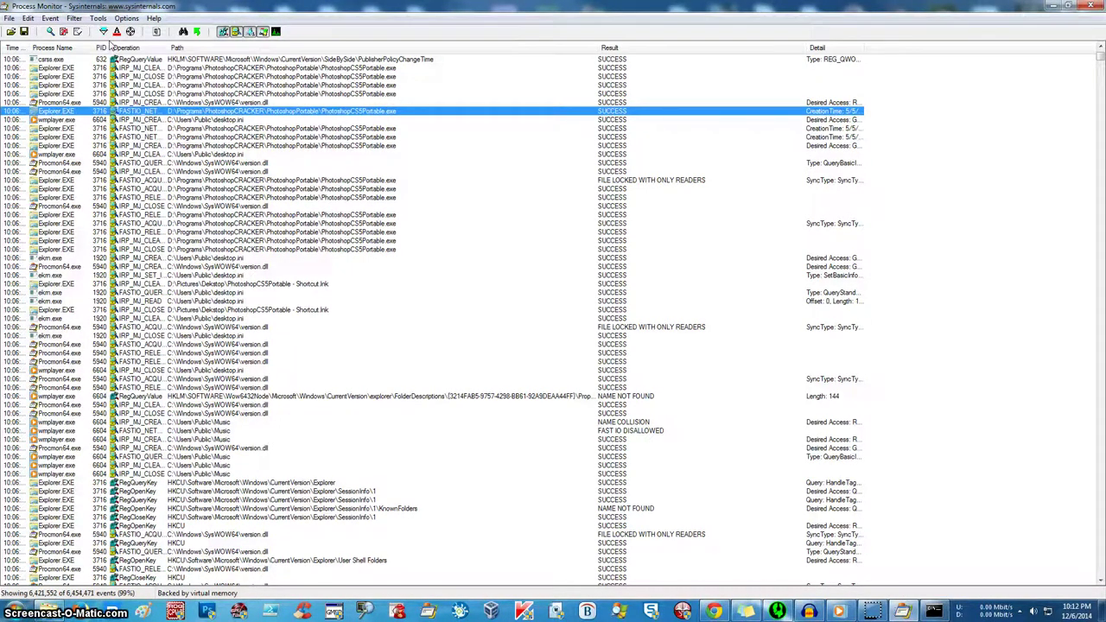
pyautogui.click(103, 32)
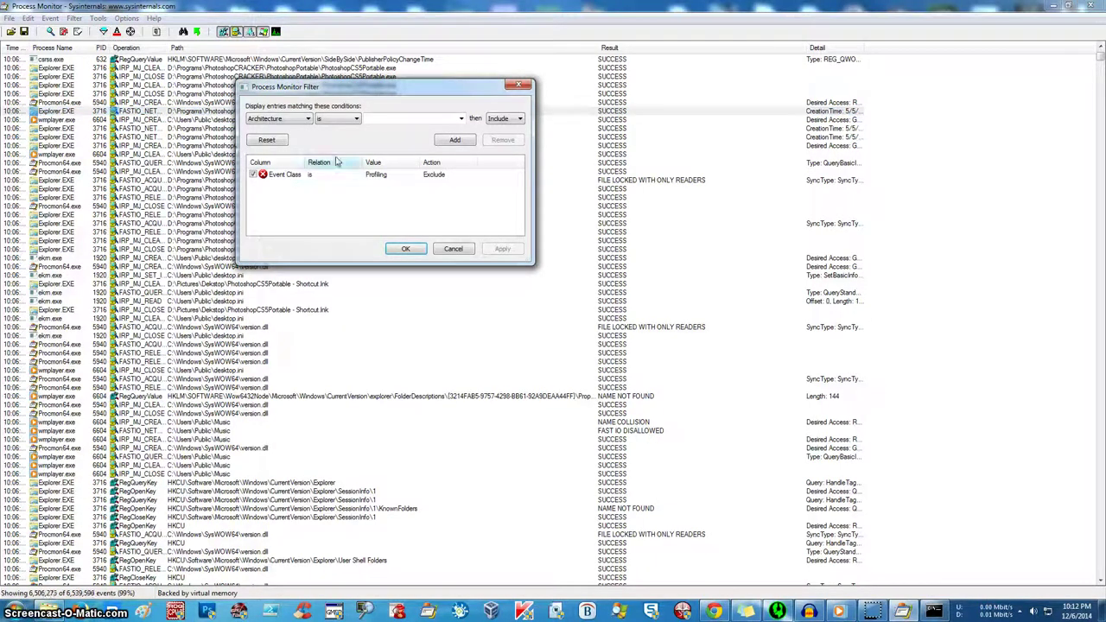
pyautogui.click(291, 120)
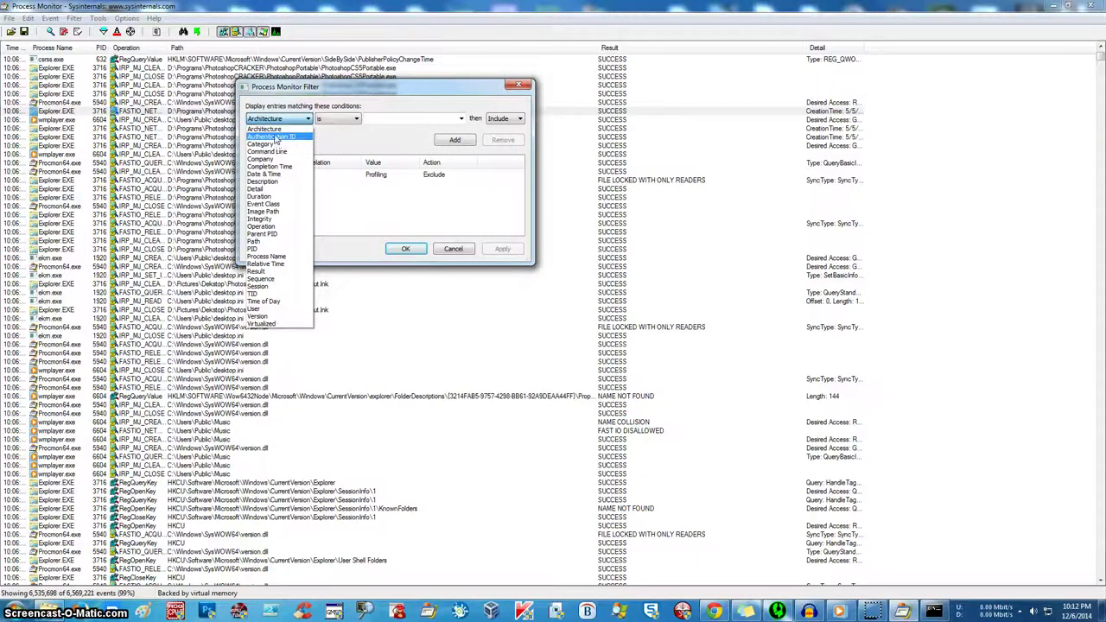
pyautogui.click(287, 141)
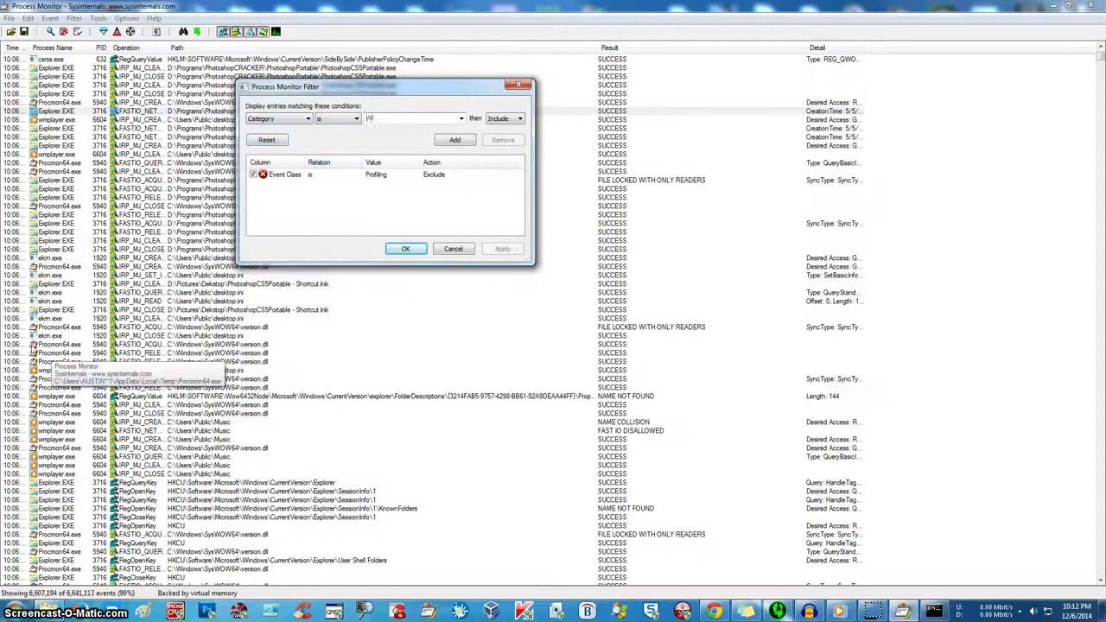
pyautogui.click(405, 249)
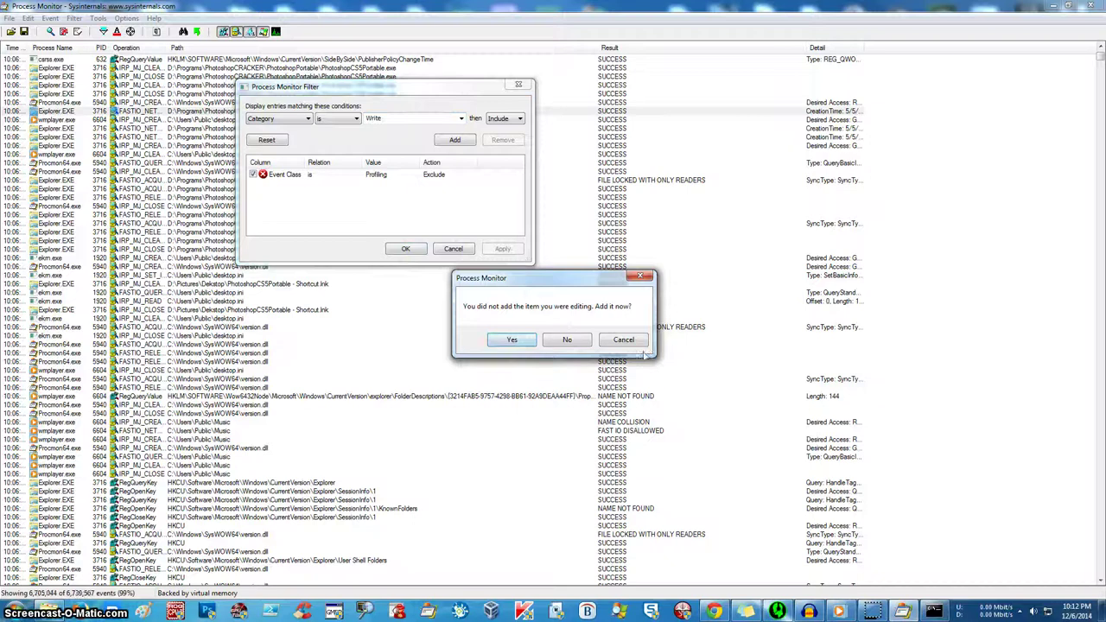
pyautogui.press('Return')
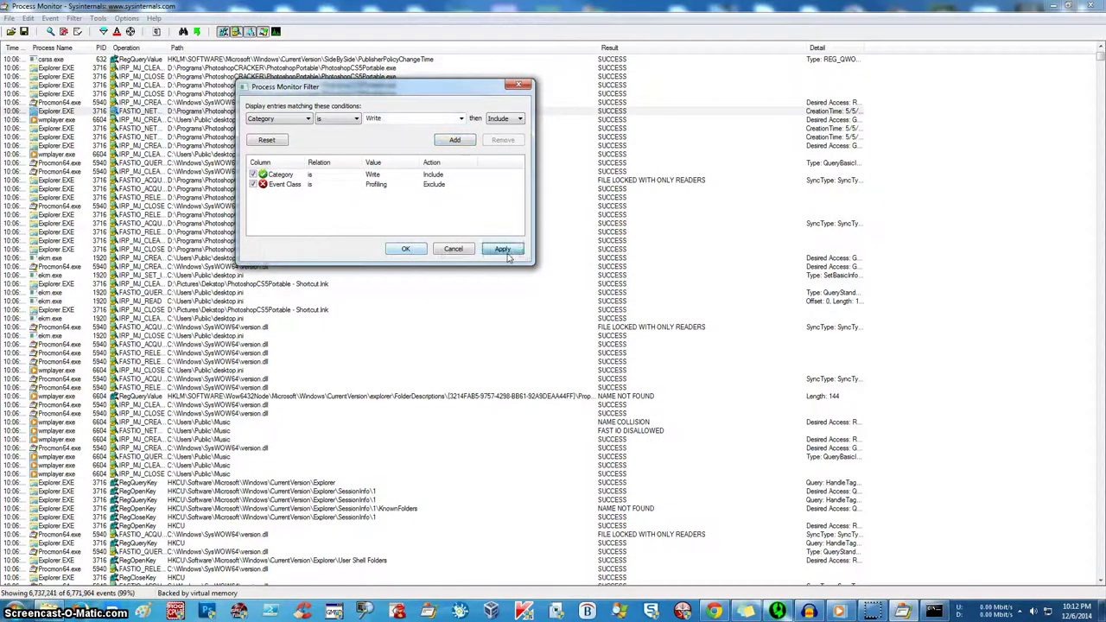
pyautogui.click(505, 251)
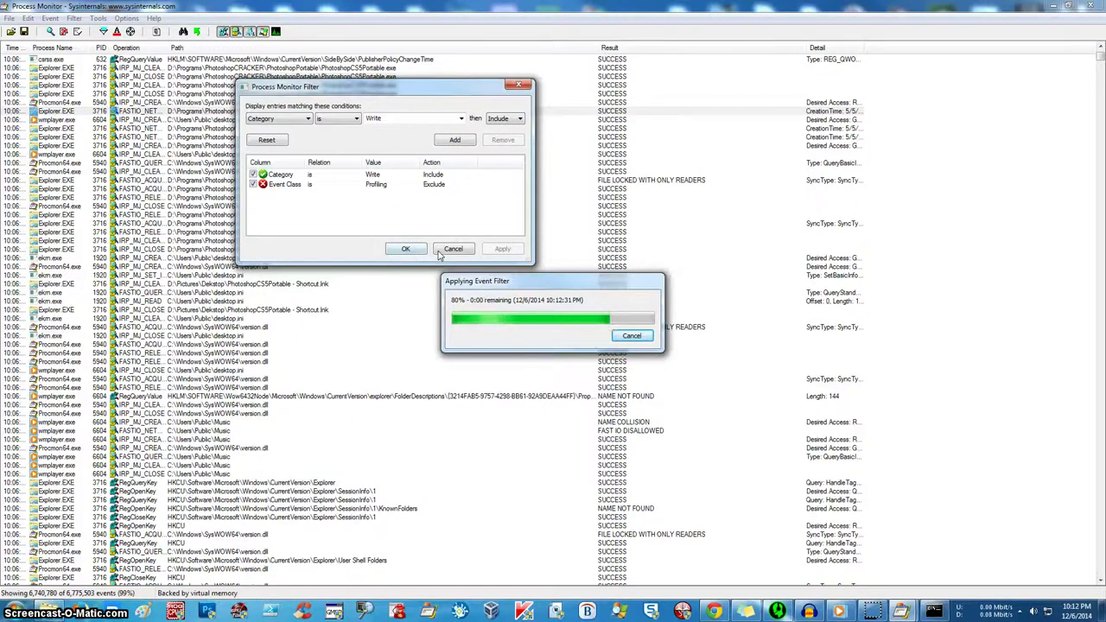
pyautogui.click(406, 249)
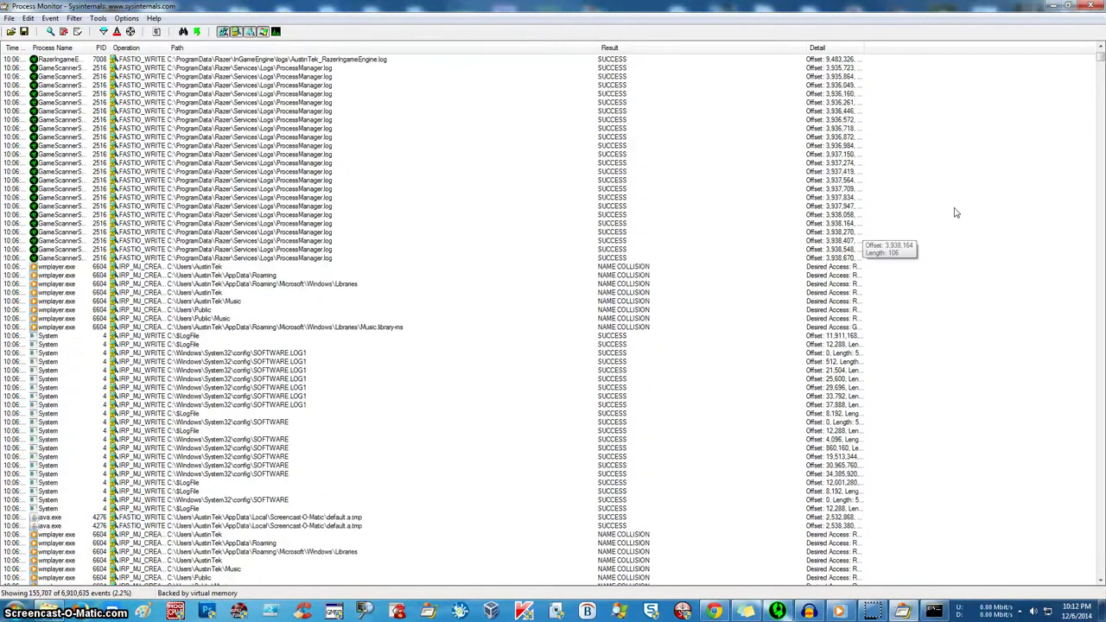
# - Browse the filtered write events and reset the event filter
pyautogui.scroll(-1, 1093, 78)
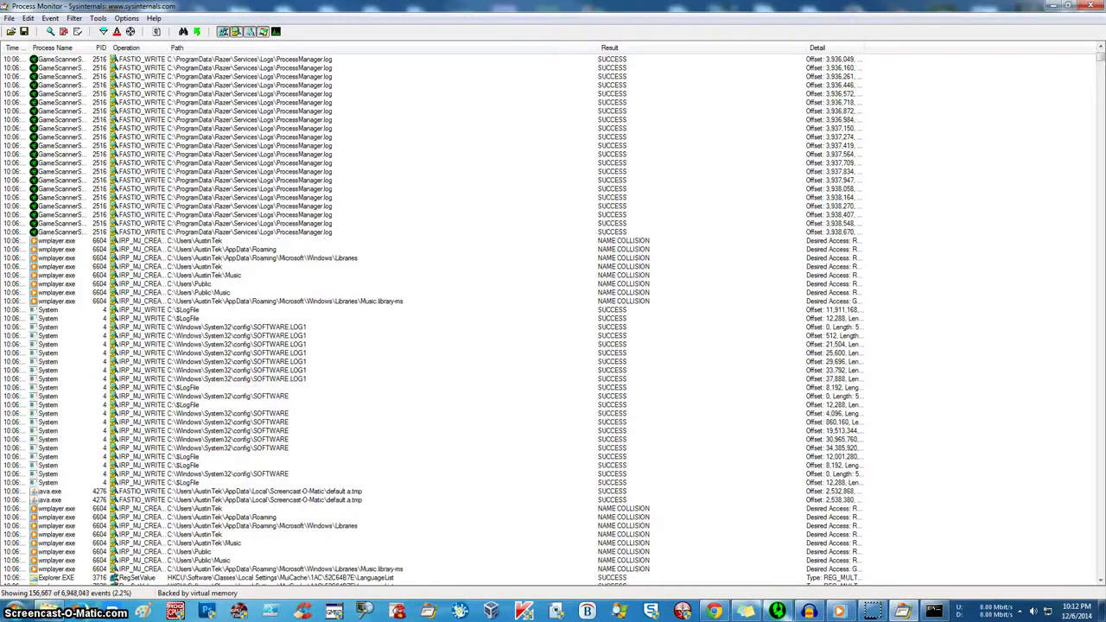
pyautogui.moveTo(1099, 57)
pyautogui.mouseDown()
pyautogui.moveTo(1100, 570)
pyautogui.moveTo(1099, 54)
pyautogui.mouseUp()
pyautogui.click(74, 18)
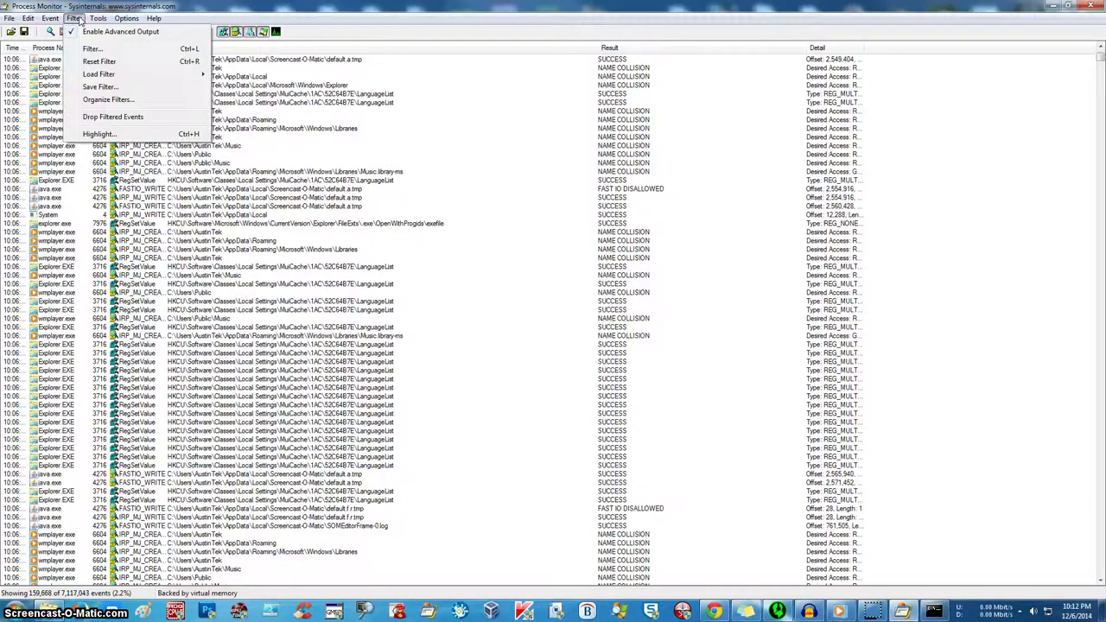
pyautogui.click(104, 63)
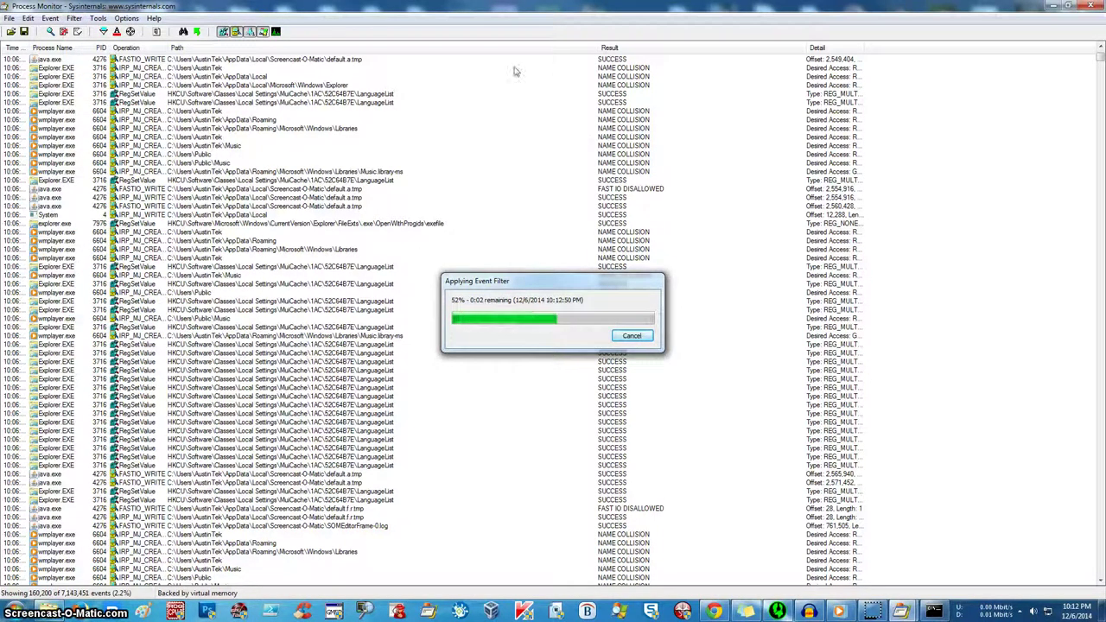
pyautogui.click(74, 18)
pyautogui.click(75, 19)
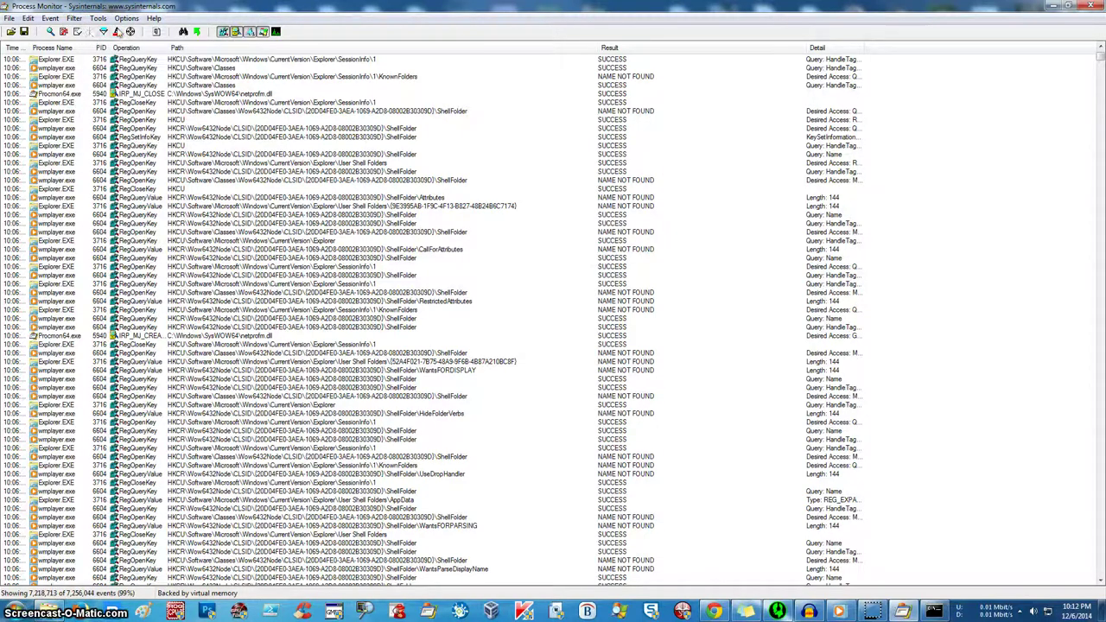
# - Find cmd.exe (7524) in the process tree and include its subtree in the event filter
pyautogui.click(157, 32)
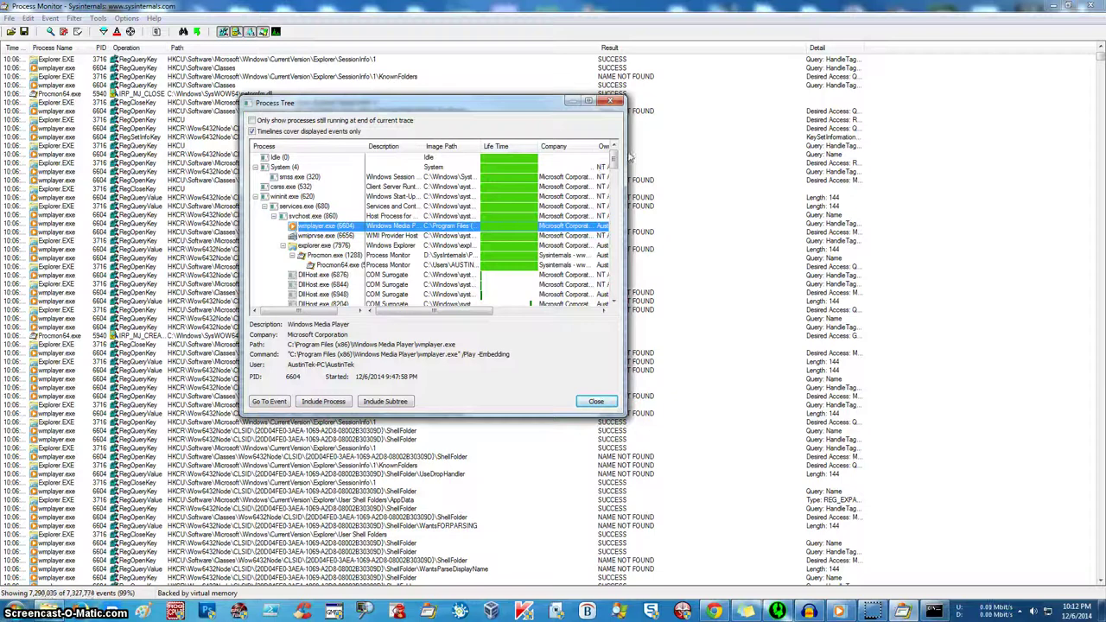
pyautogui.moveTo(613, 160); pyautogui.dragTo(615, 251)
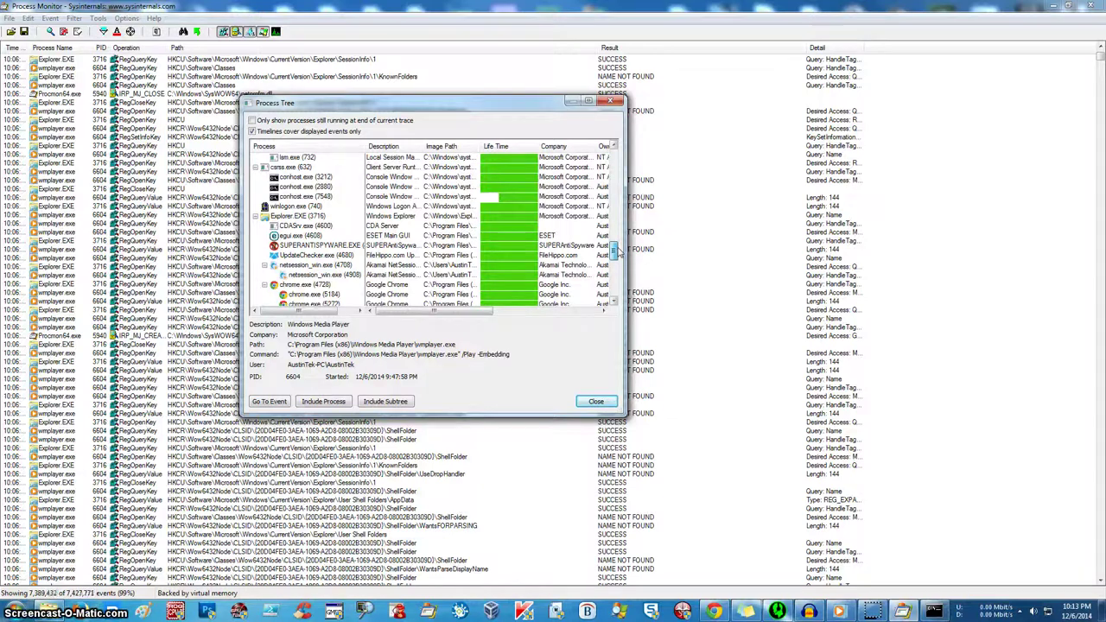
pyautogui.moveTo(615, 251); pyautogui.dragTo(613, 283)
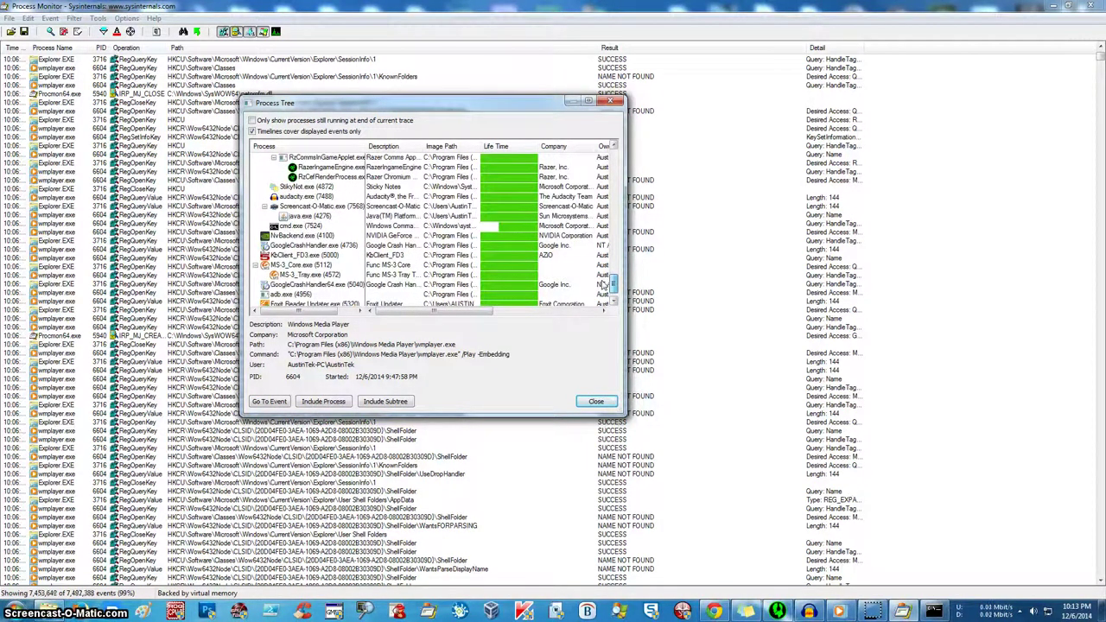
pyautogui.click(932, 612)
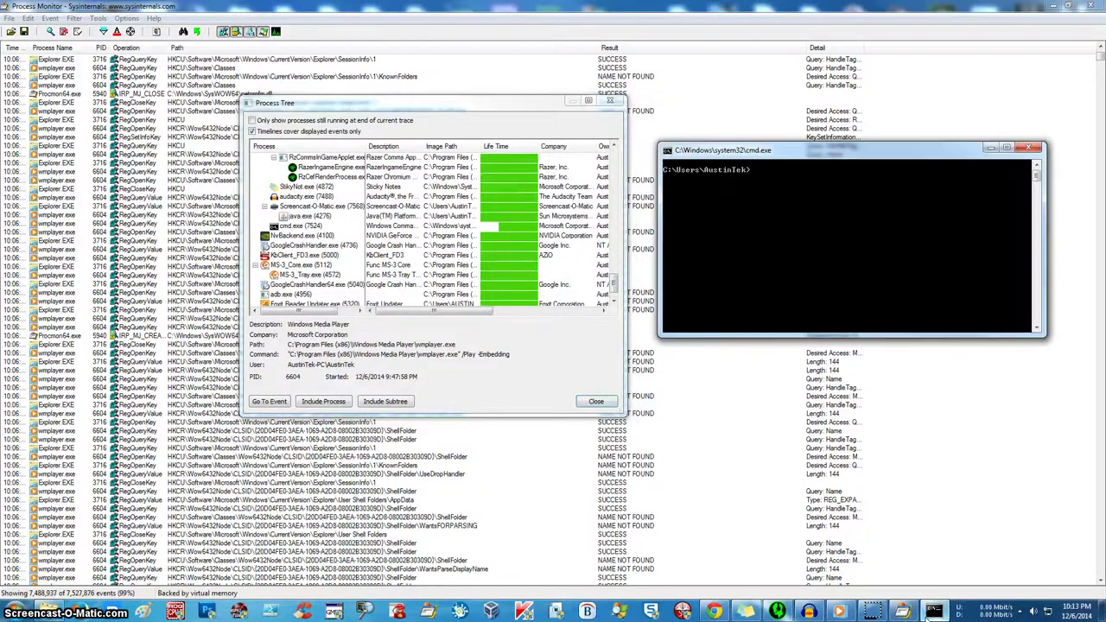
pyautogui.moveTo(810, 155); pyautogui.dragTo(777, 167)
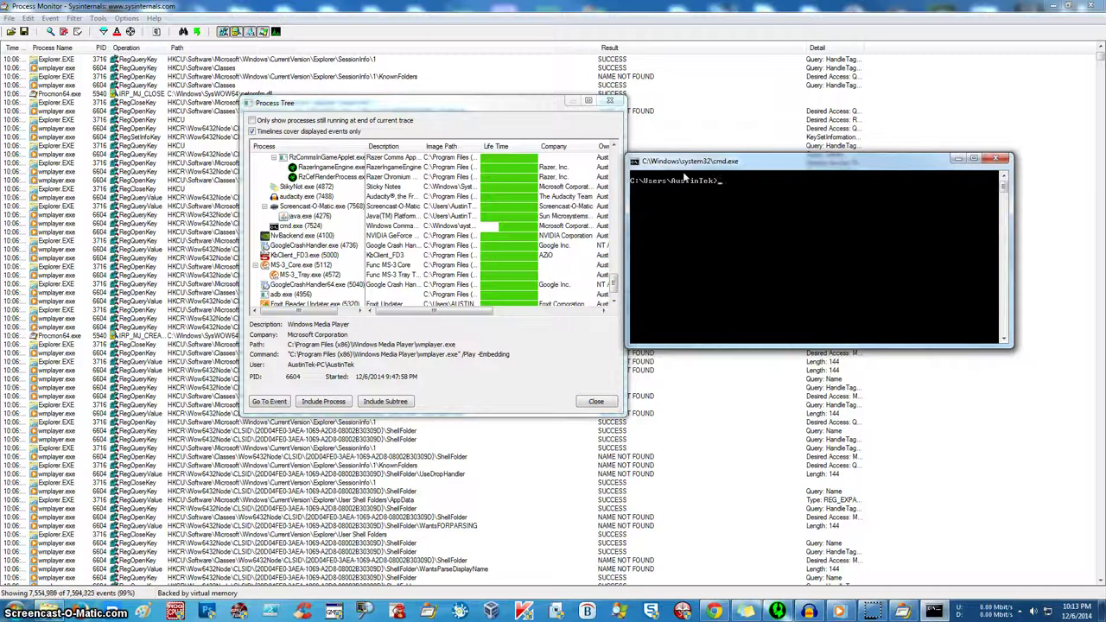
pyautogui.hotkey('alt', 'Tab')
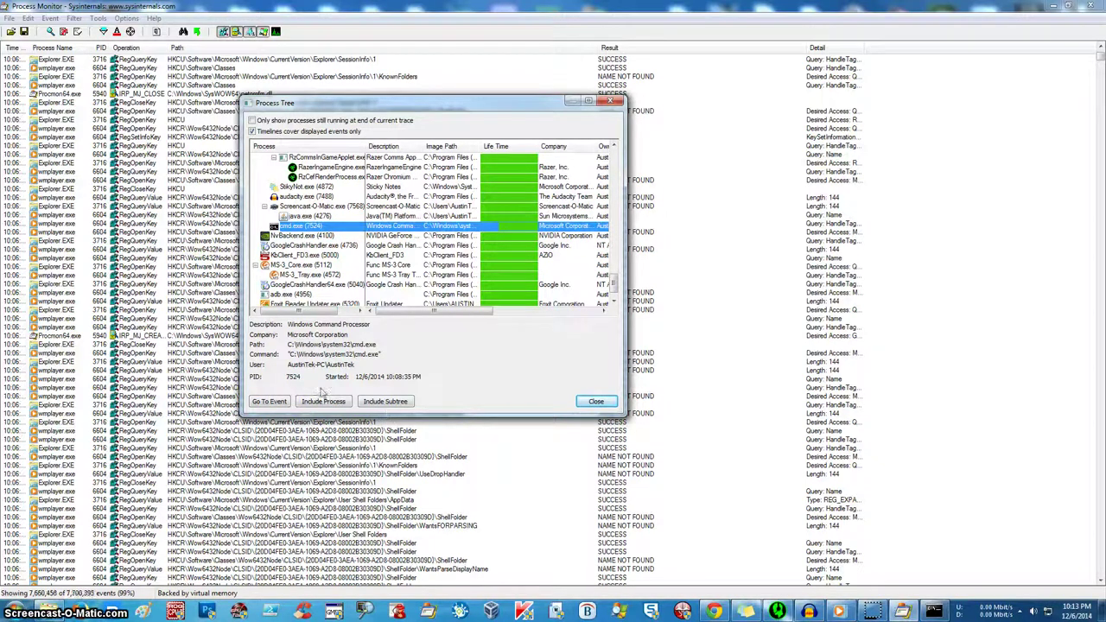
pyautogui.click(385, 403)
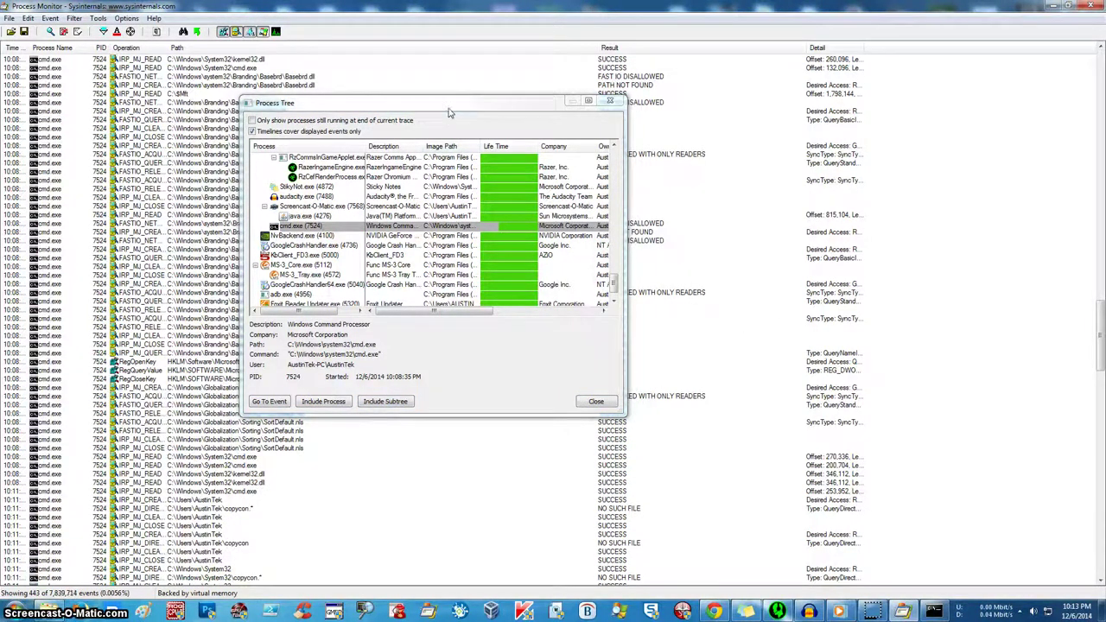
# - Add a filter rule including entries whose Category is Write, and apply it to the cmd.exe events
pyautogui.moveTo(449, 113); pyautogui.dragTo(431, 132)
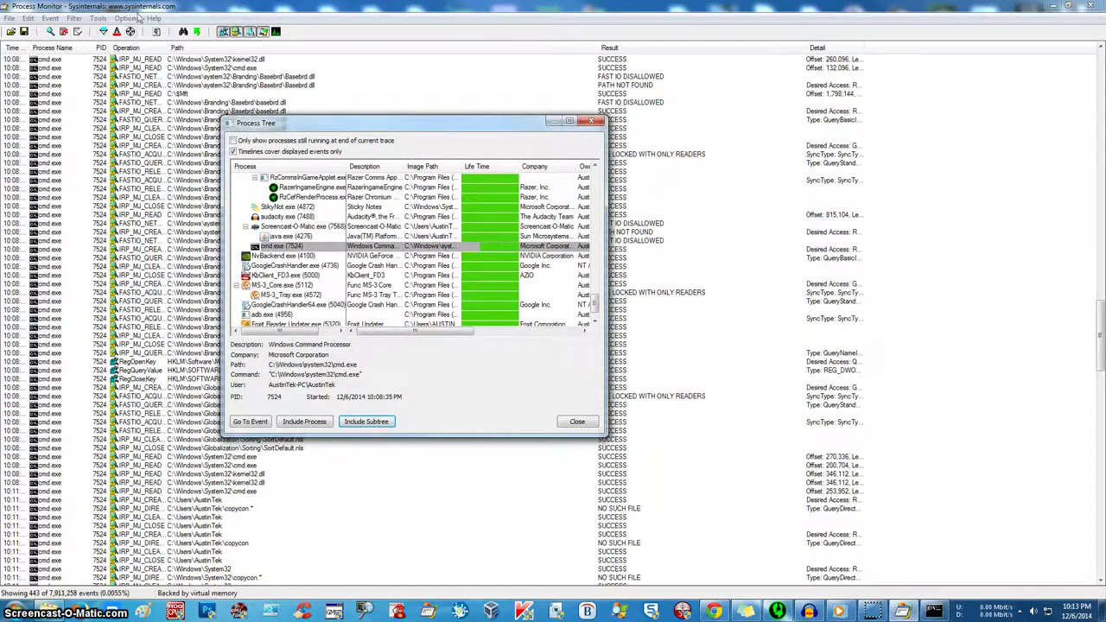
pyautogui.click(72, 18)
pyautogui.click(105, 53)
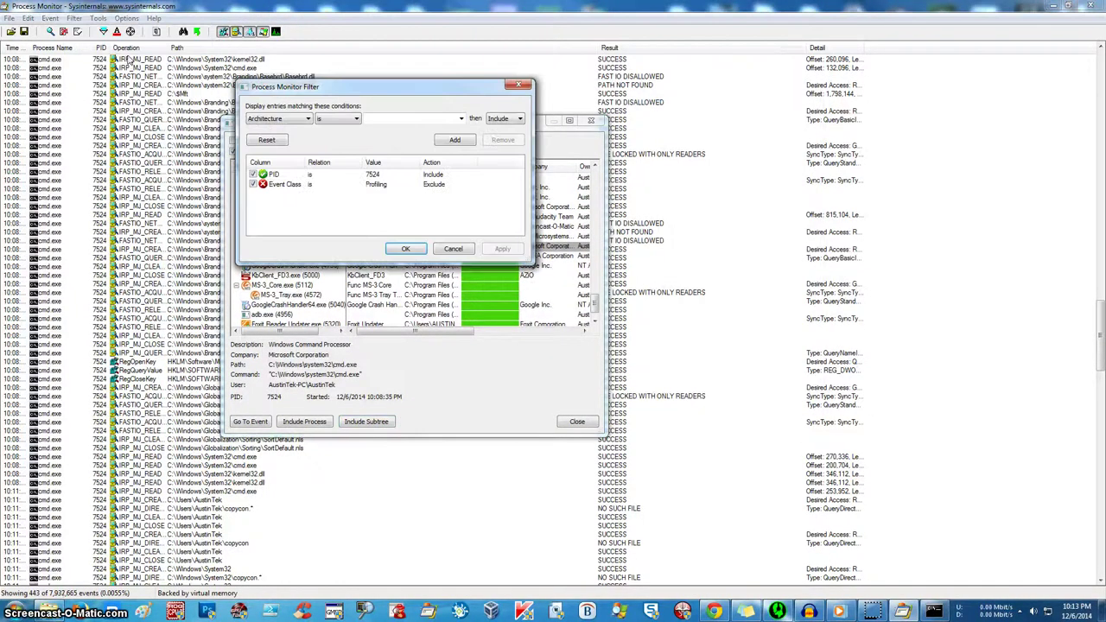
pyautogui.click(259, 118)
pyautogui.click(268, 138)
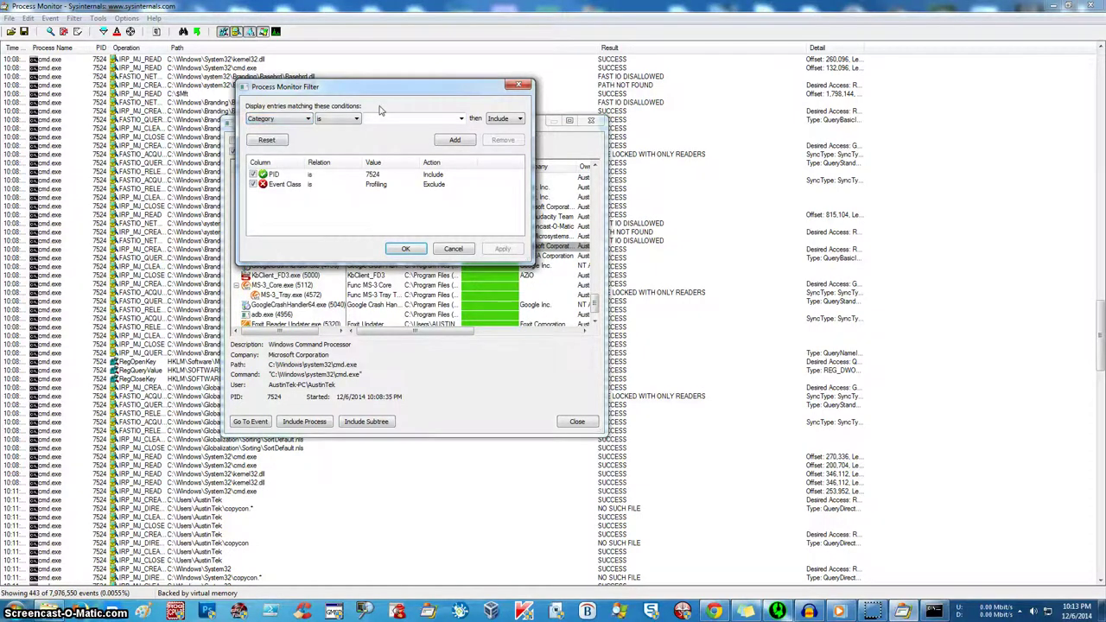
pyautogui.write('W')
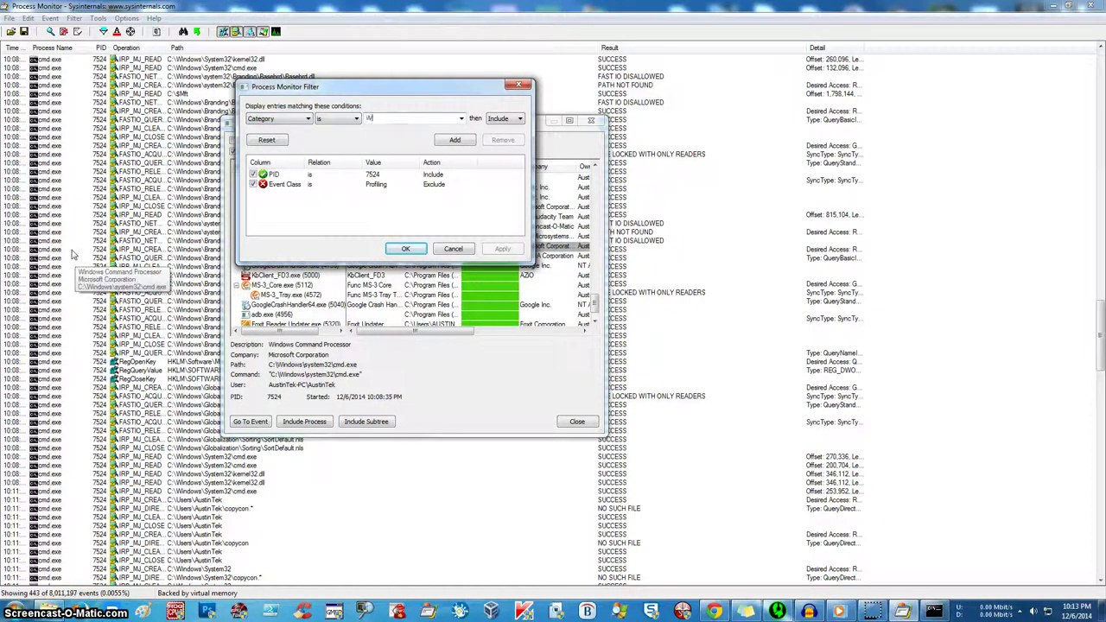
pyautogui.write('rite')
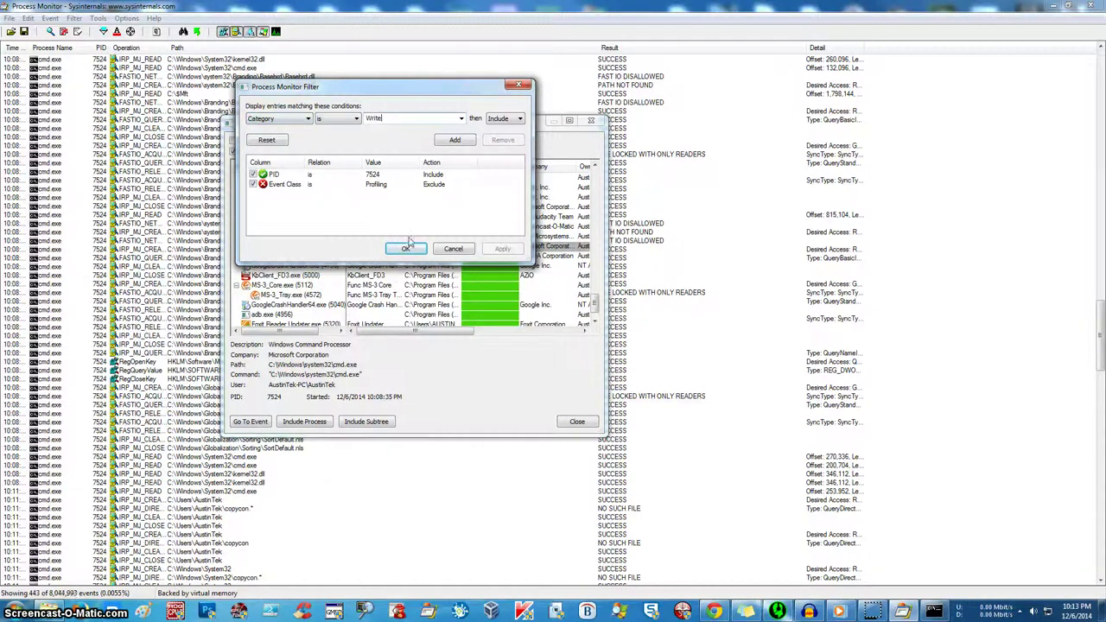
pyautogui.click(407, 248)
pyautogui.click(511, 340)
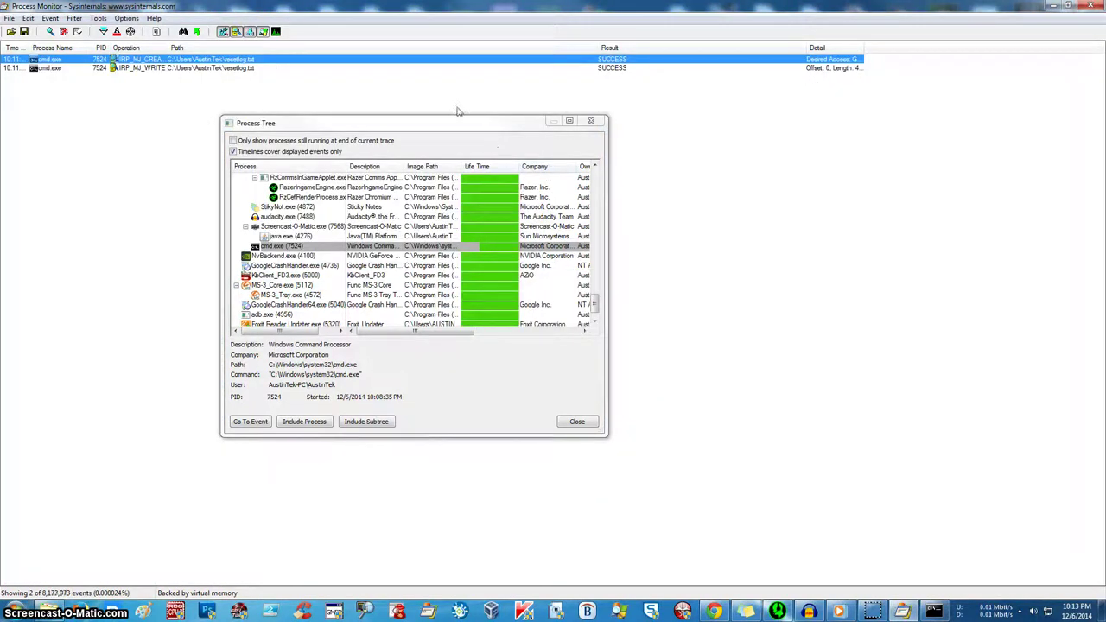
# - Examine the operations and file paths of the filtered cmd.exe create and write events
pyautogui.click(230, 77)
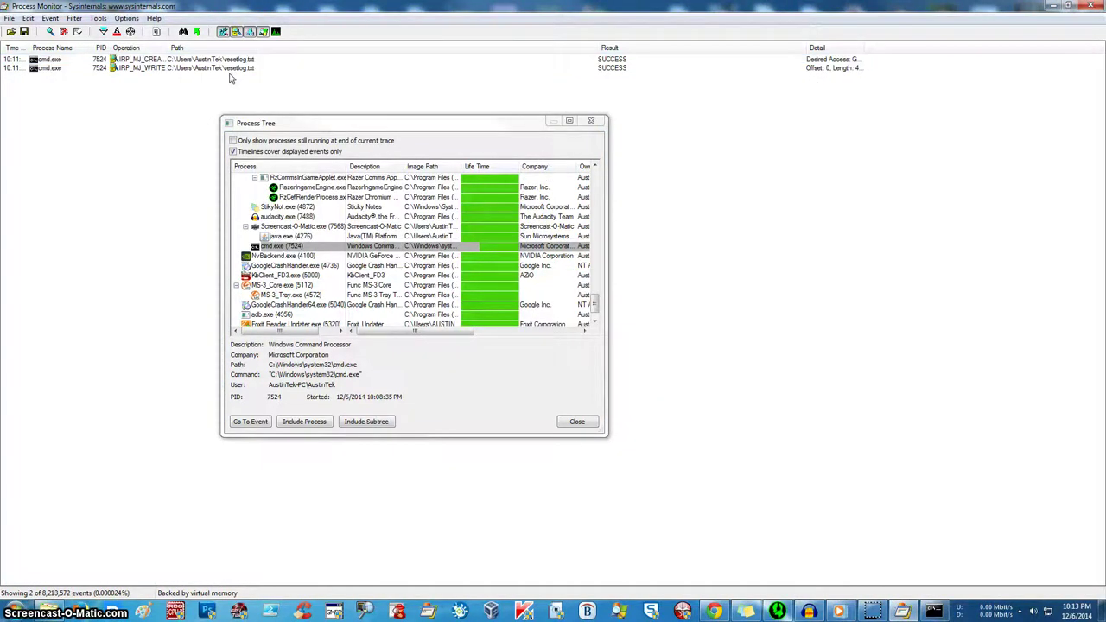
pyautogui.click(232, 70)
pyautogui.click(230, 61)
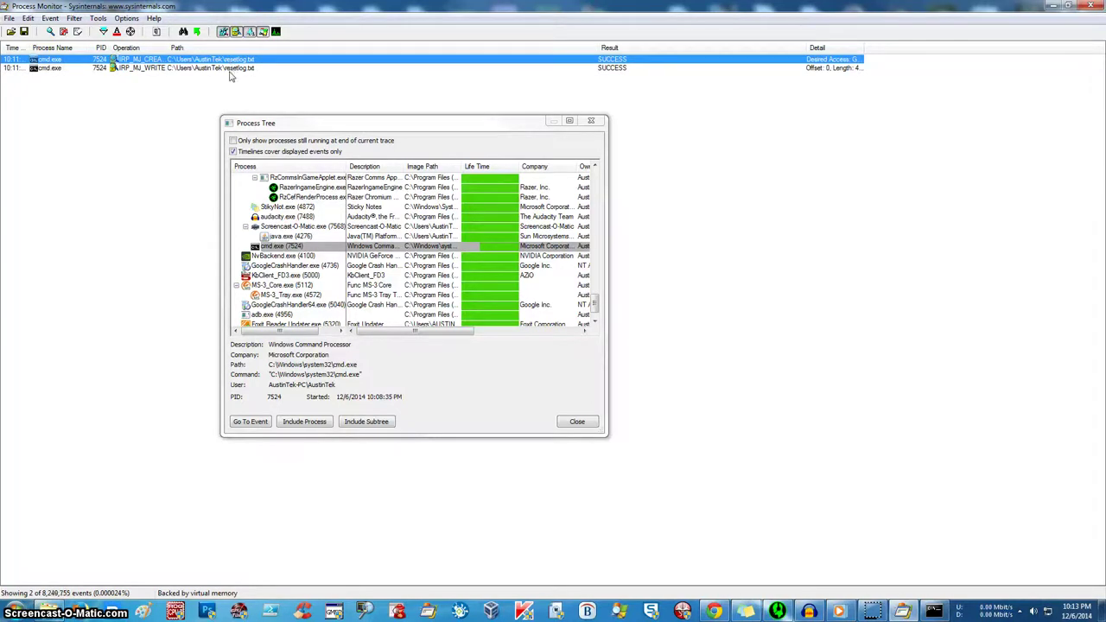
pyautogui.click(231, 68)
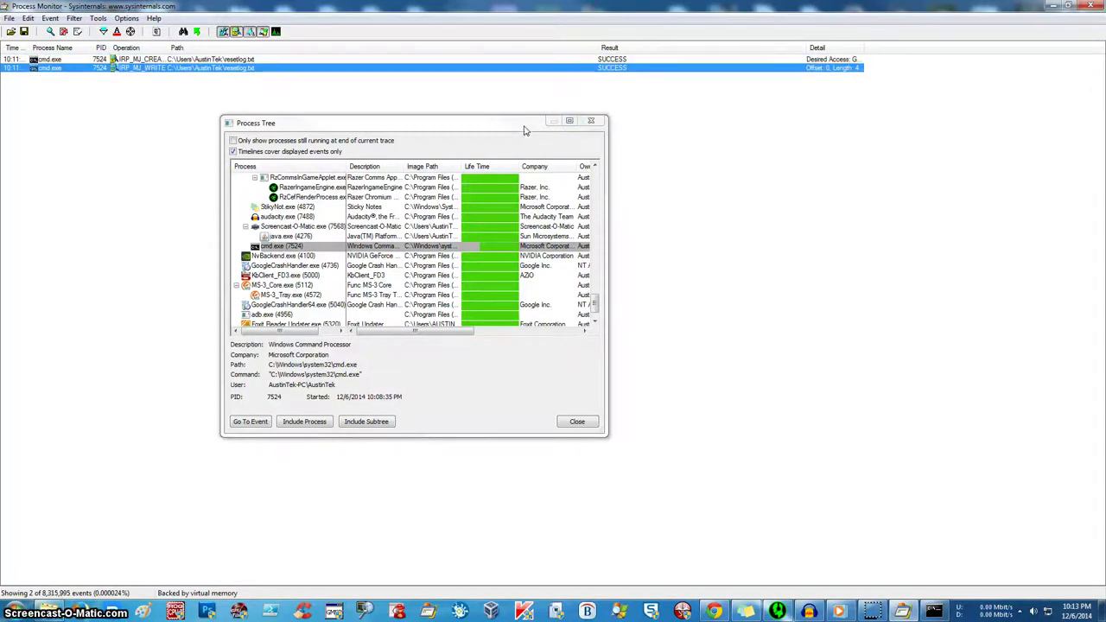
# - Move the process tree aside, switch to the Command Prompt, and create rezetlog.txt with copy con, containing the line "Hello"
pyautogui.moveTo(524, 130); pyautogui.dragTo(924, 149)
pyautogui.click(934, 611)
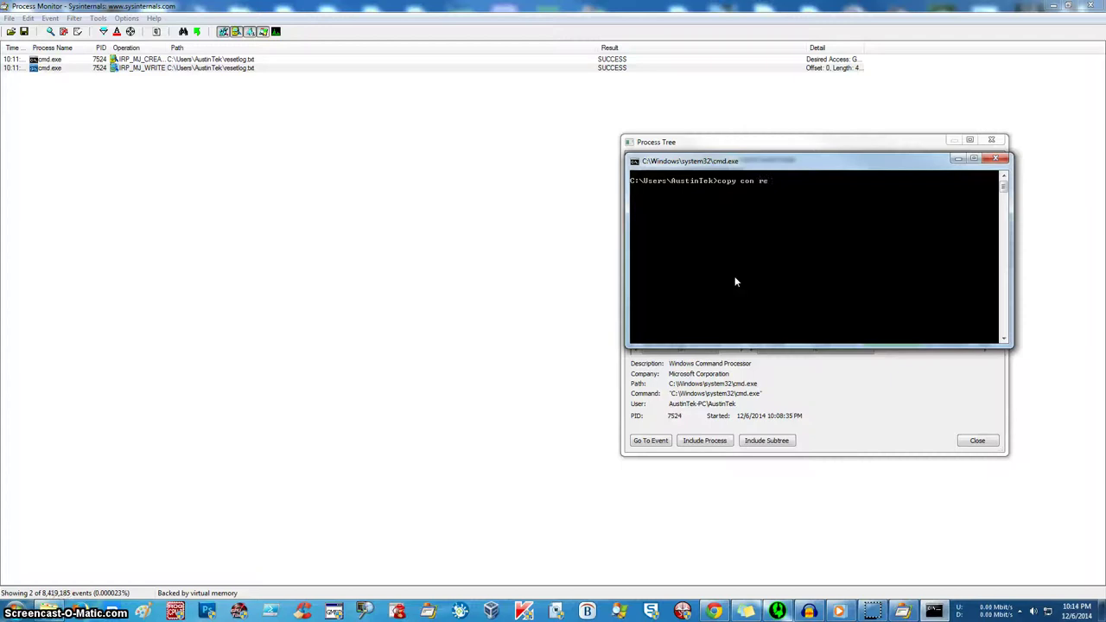
pyautogui.write('copy con resetlog.txt')
pyautogui.press('Return')
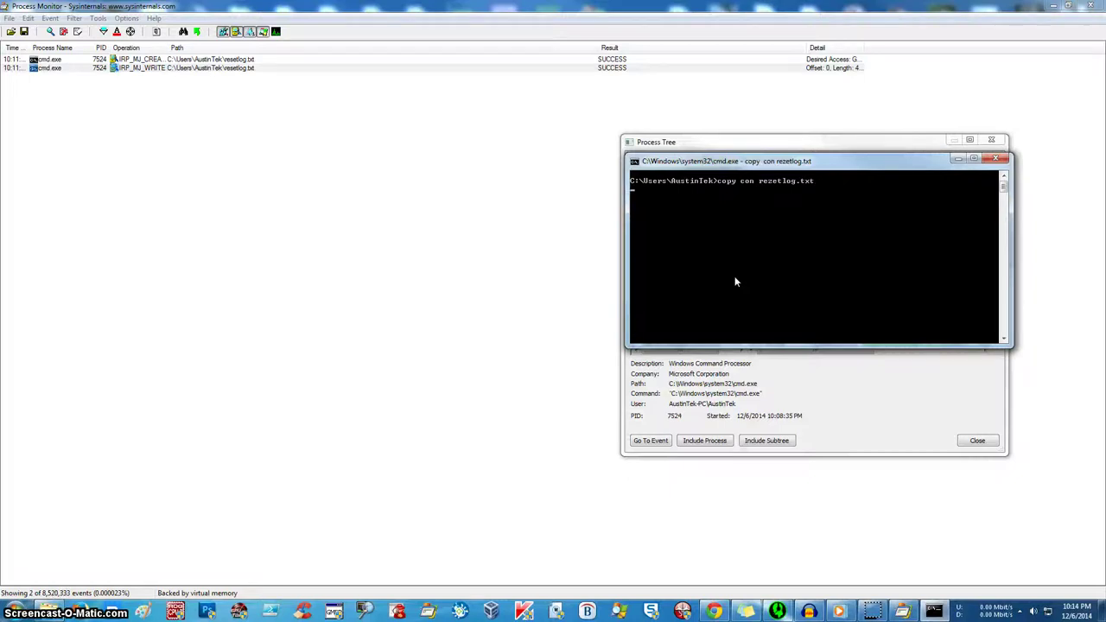
pyautogui.write('Hello')
pyautogui.press('Return')
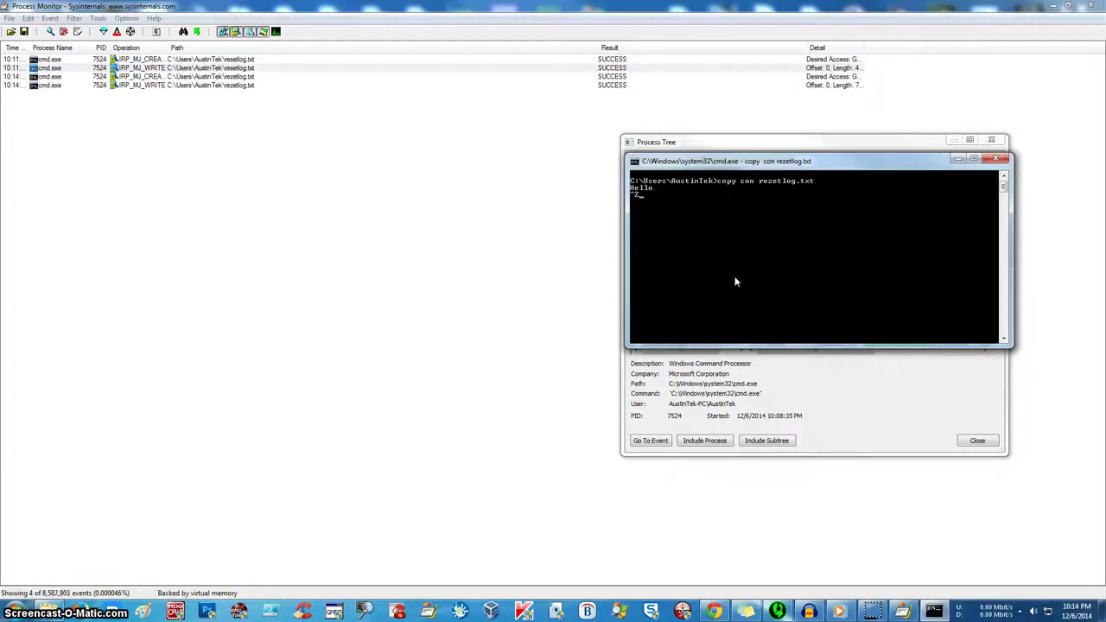
pyautogui.press('Return')
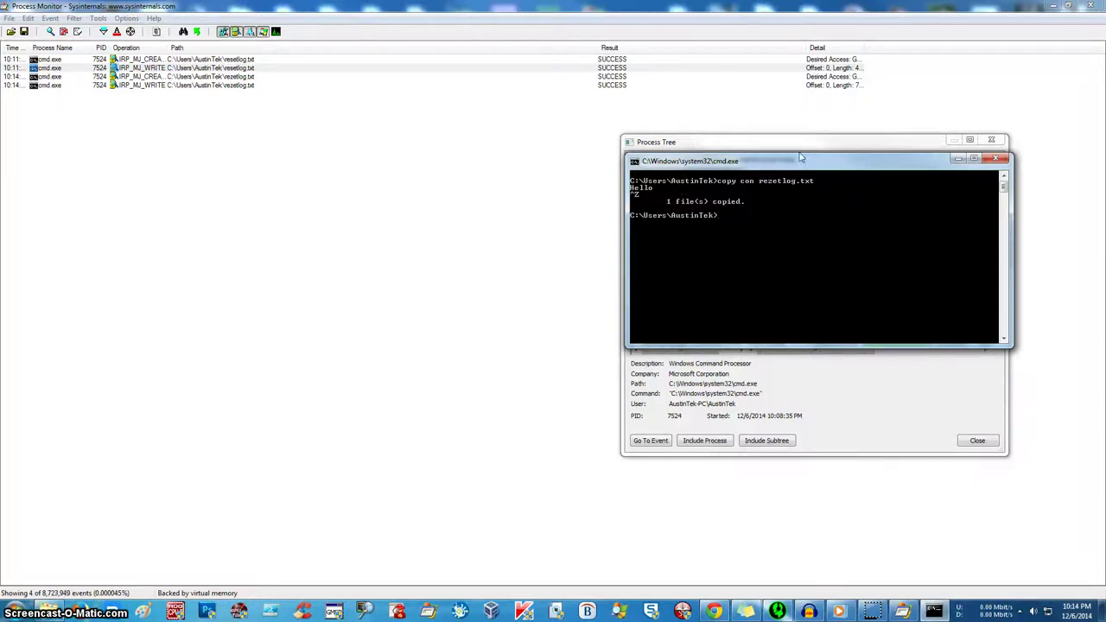
# - Inspect the event, process and stack properties of the new rezetlog.txt create event, including the loaded modules
pyautogui.rightClick(218, 78)
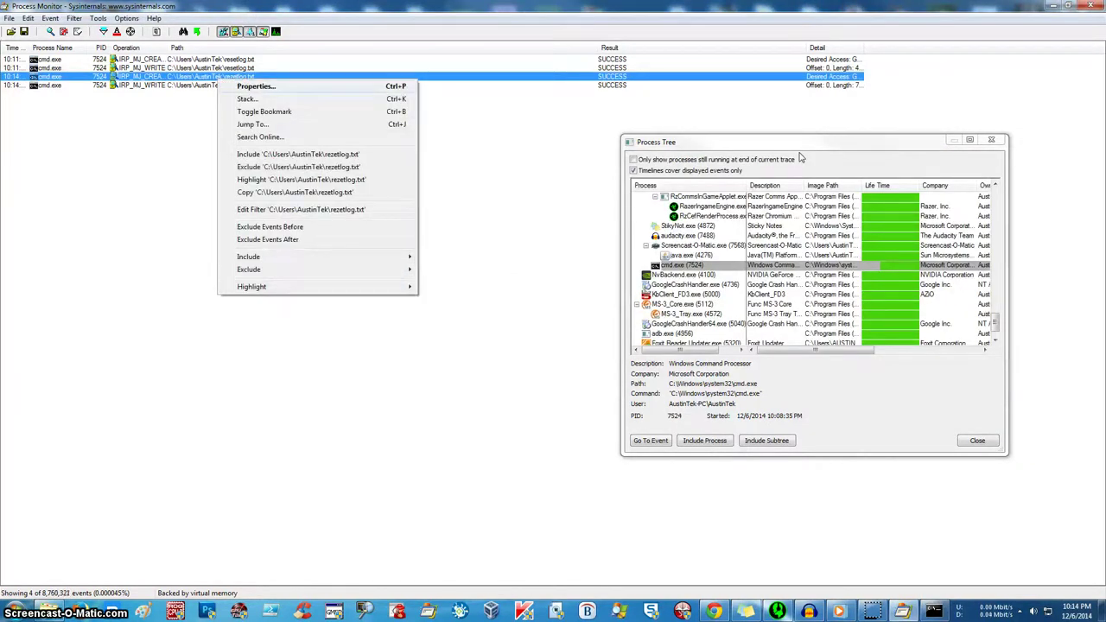
pyautogui.click(256, 85)
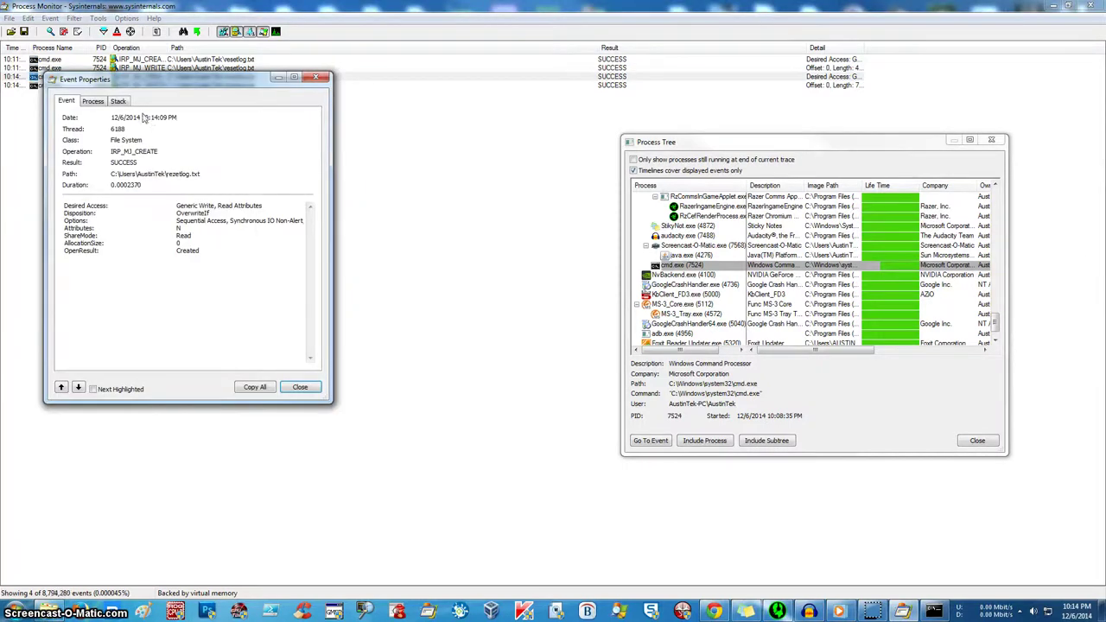
pyautogui.click(96, 102)
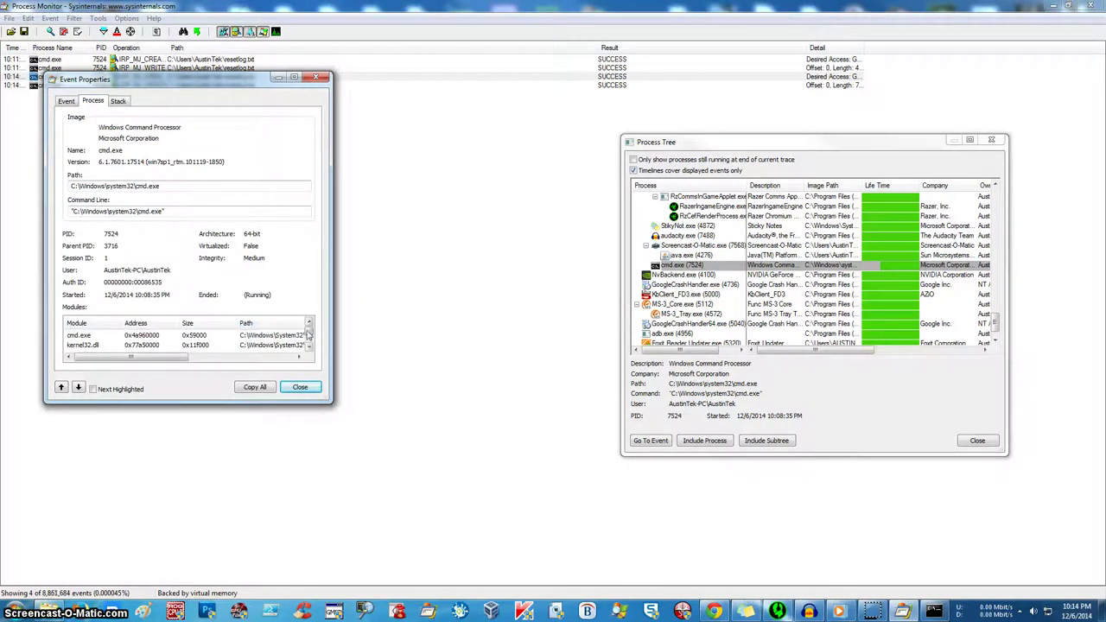
pyautogui.scroll(-2, 309, 335)
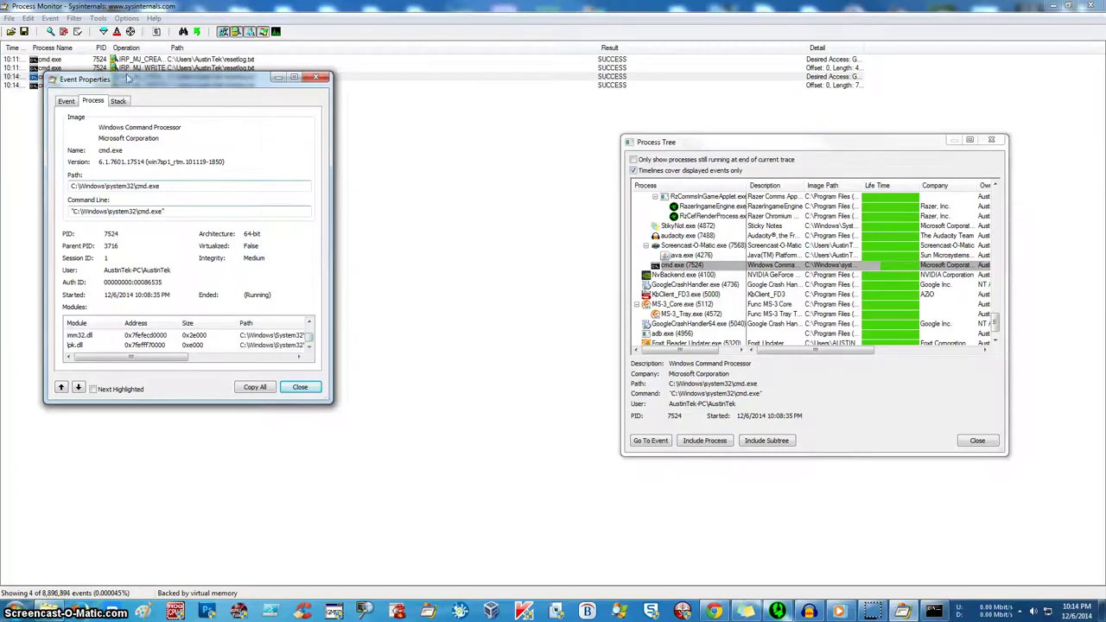
pyautogui.click(118, 102)
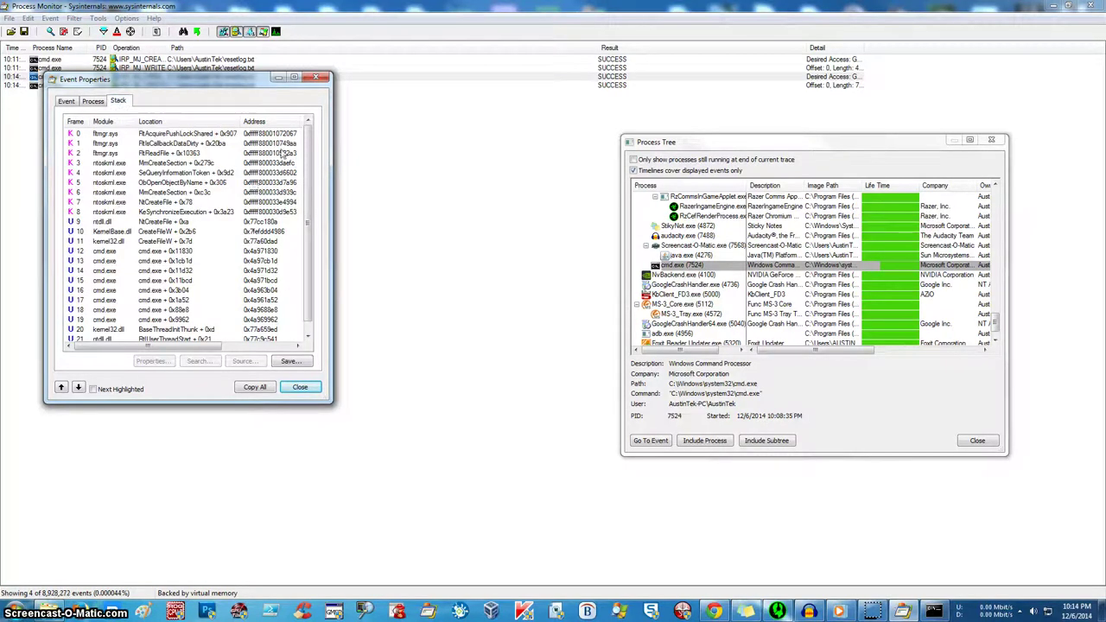
pyautogui.scroll(-1, 309, 225)
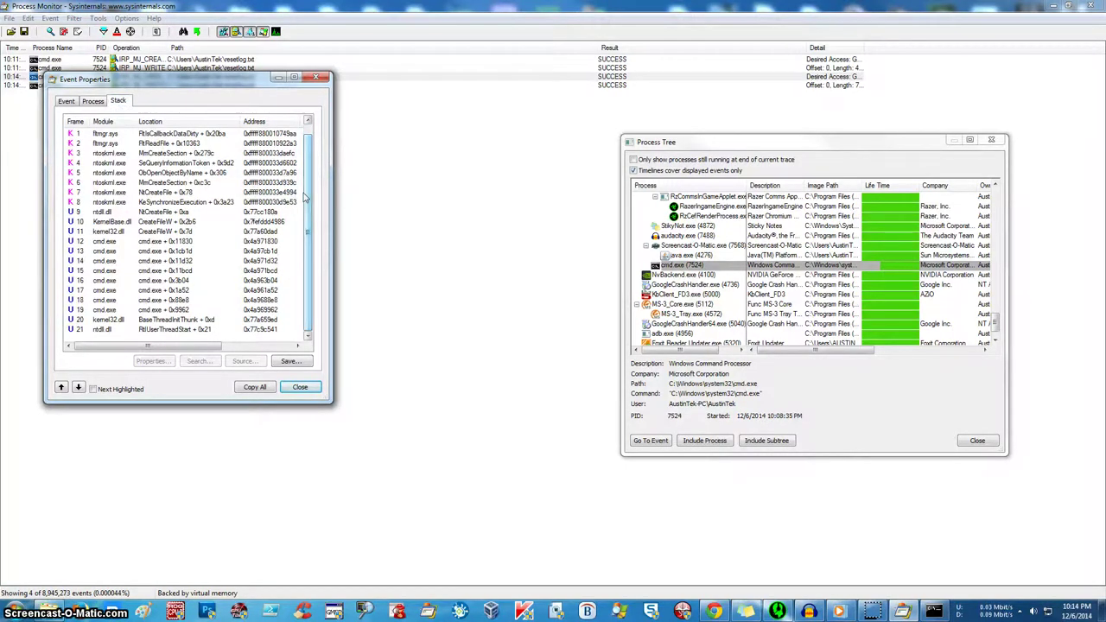
pyautogui.click(315, 391)
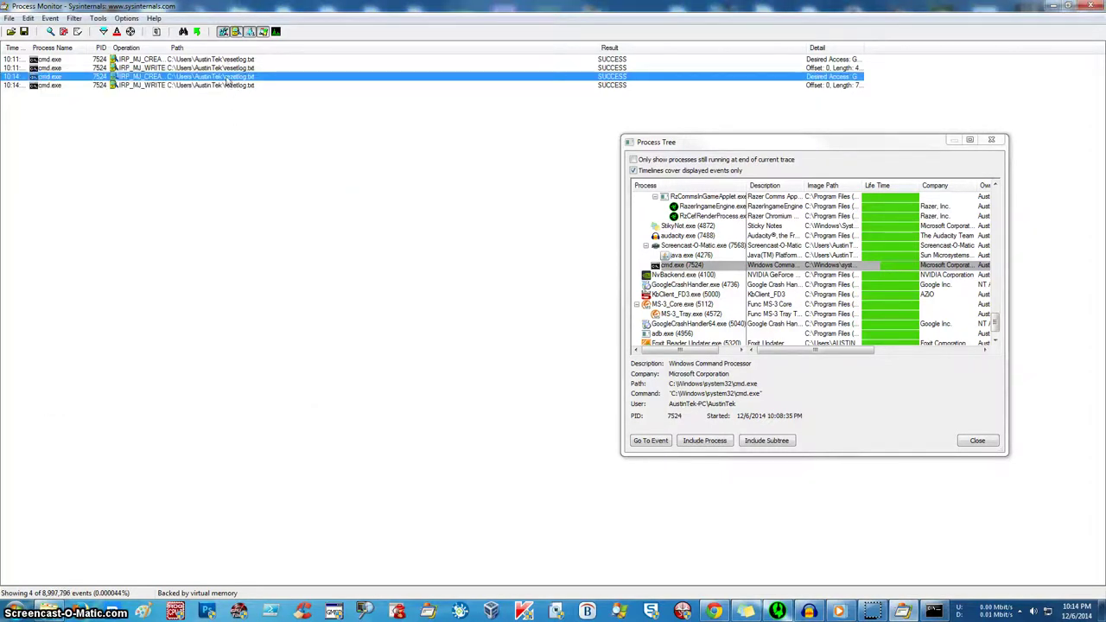
# - Search online for cmd.exe from the selected event, skim the SS64 CMD.exe reference page, and close the browser
pyautogui.rightClick(226, 80)
pyautogui.click(314, 126)
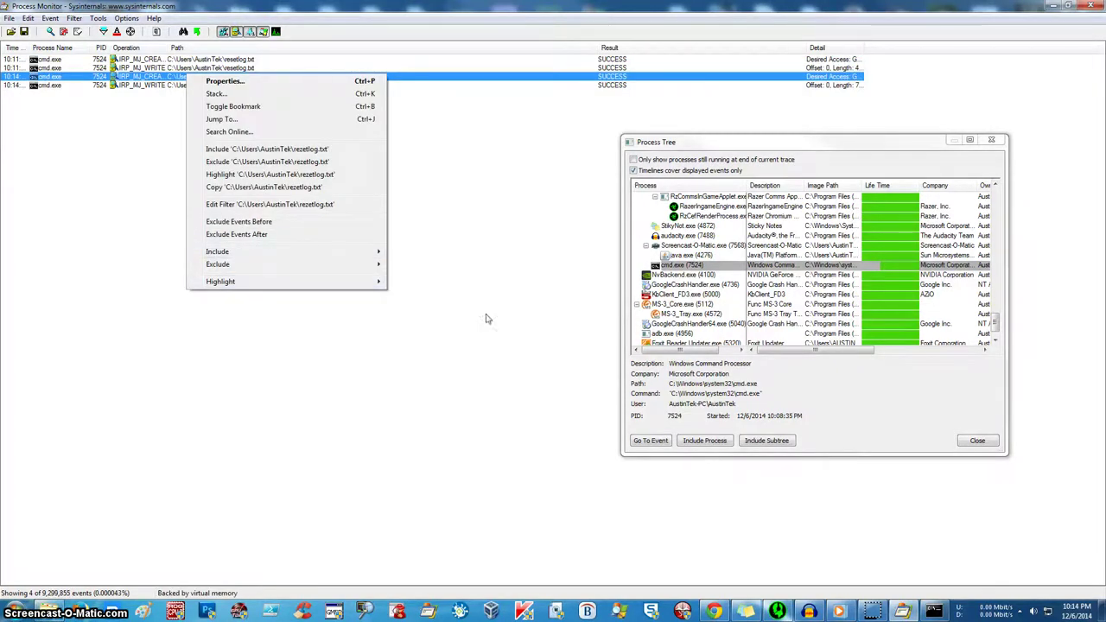
pyautogui.moveTo(285, 282)
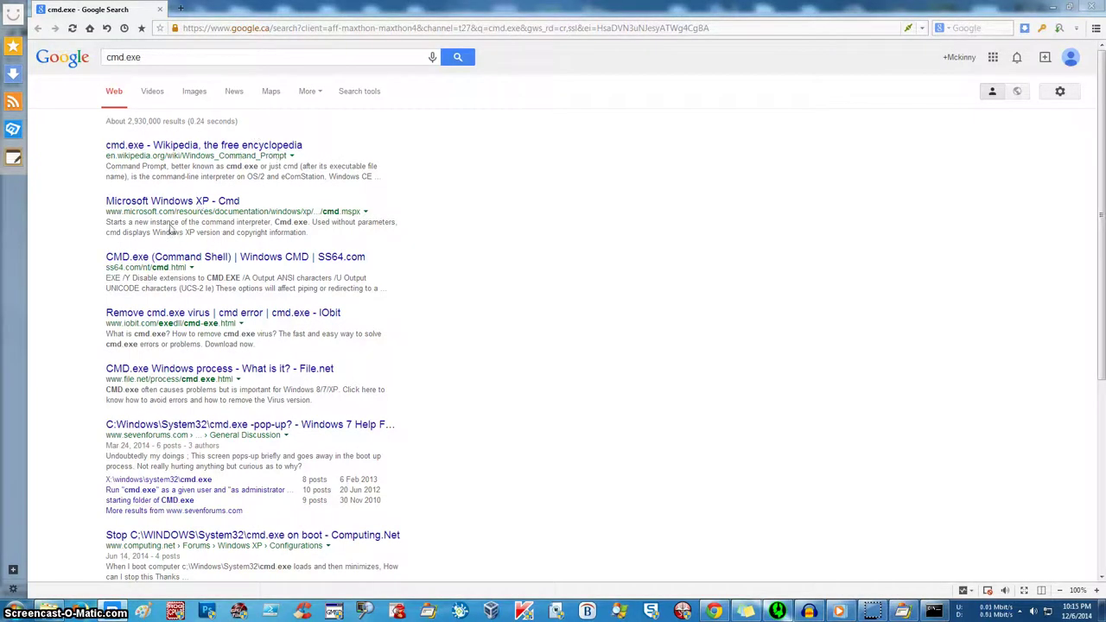
pyautogui.click(147, 257)
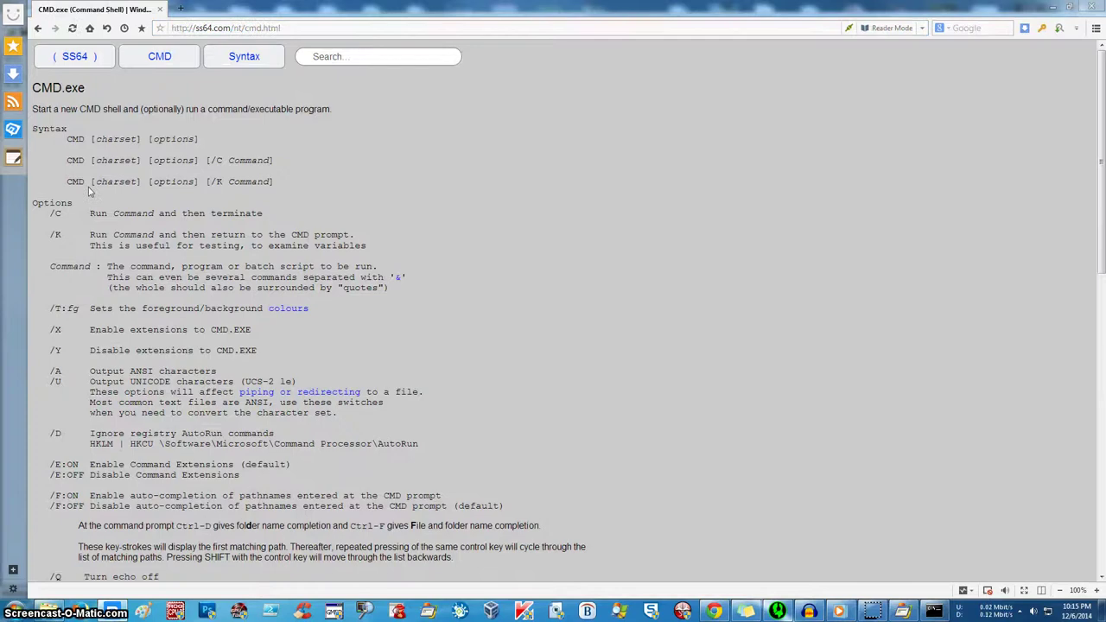
pyautogui.scroll(-15, 844, 212)
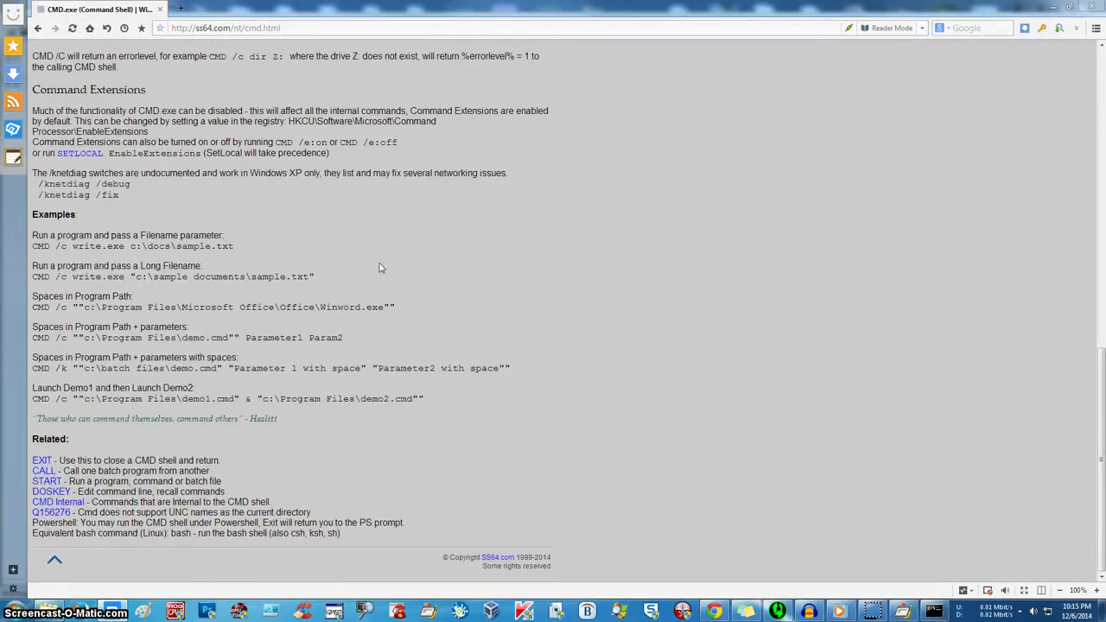
pyautogui.scroll(15, 379, 268)
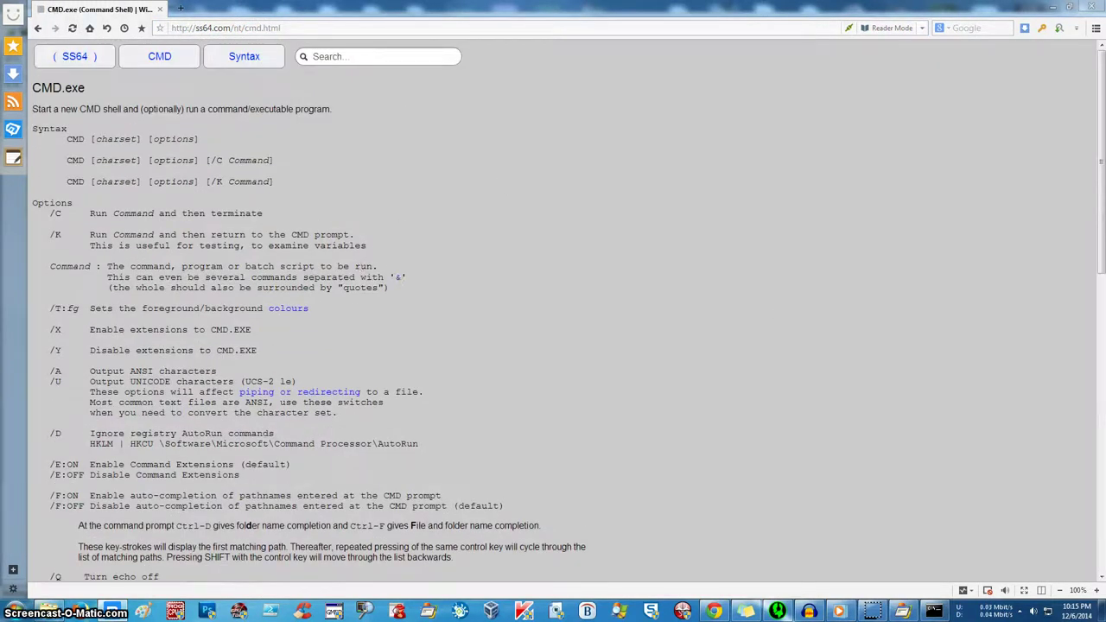
pyautogui.click(1092, 6)
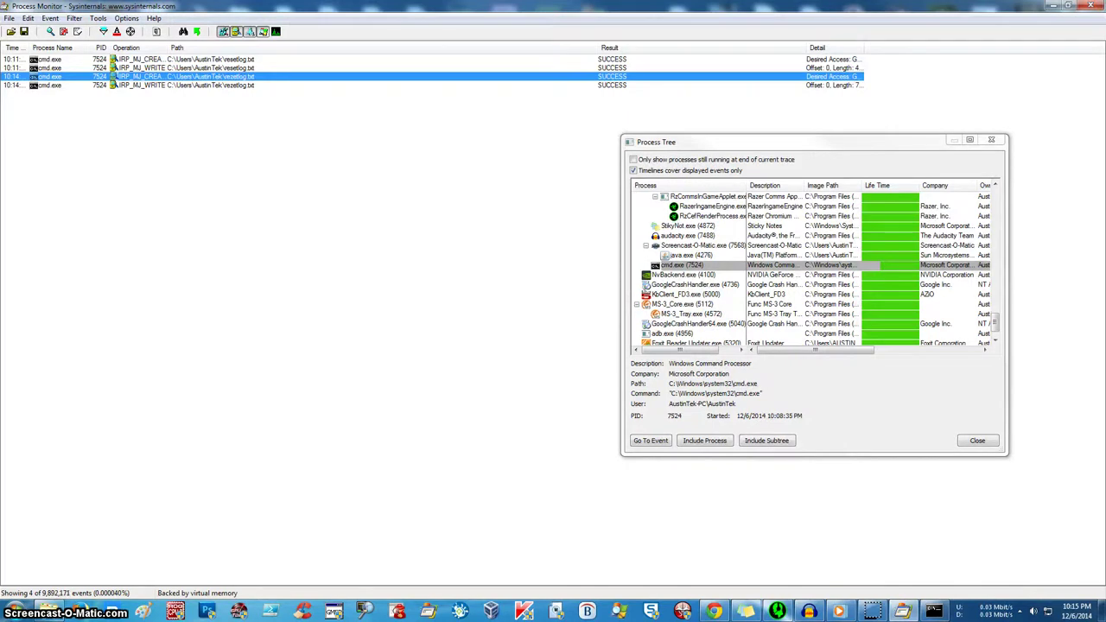
# - Close the process tree window and return to the filtered cmd.exe event list
pyautogui.click(977, 440)
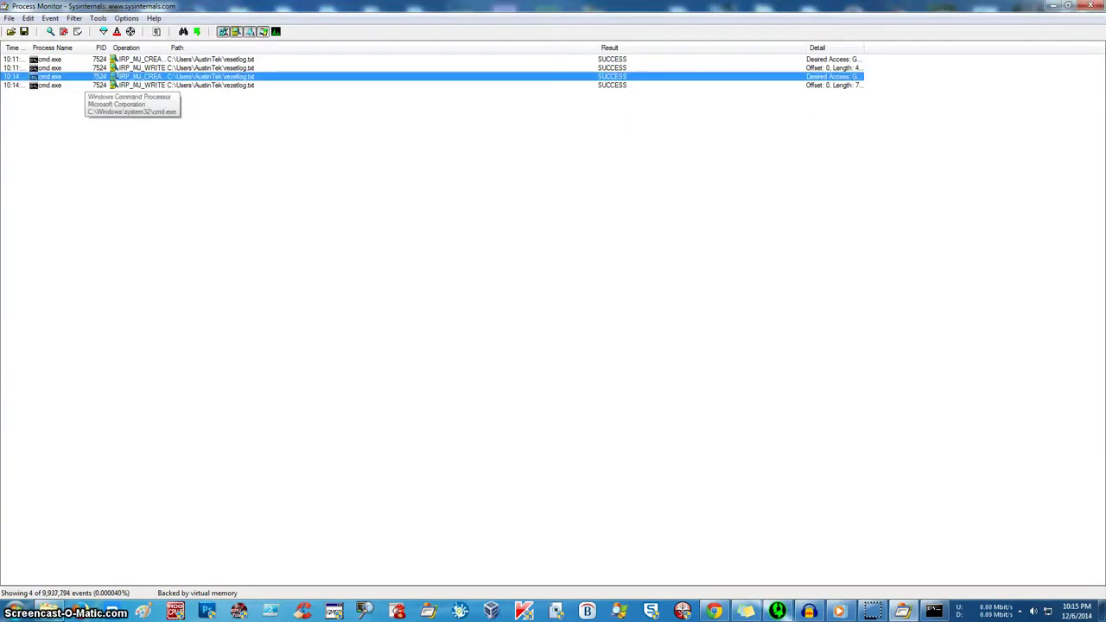
pyautogui.rightClick(83, 77)
pyautogui.press('Escape')
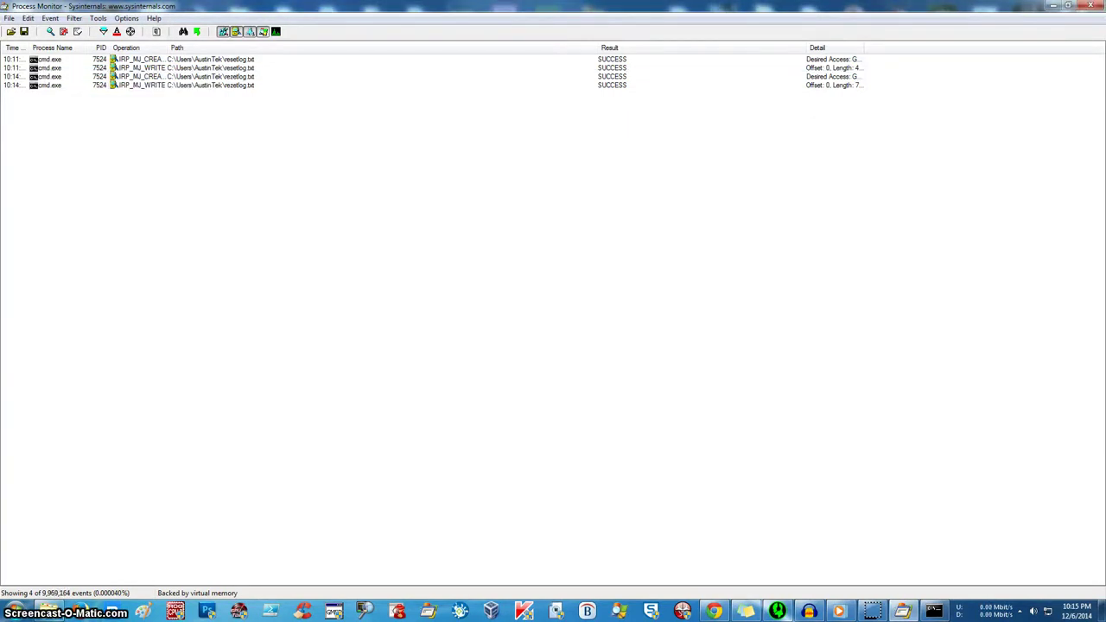
pyautogui.moveTo(997, 319); pyautogui.dragTo(4, 19)
pyautogui.click(904, 305)
pyautogui.moveTo(975, 254); pyautogui.dragTo(2, 41)
pyautogui.click(218, 167)
pyautogui.moveTo(939, 122); pyautogui.dragTo(2, 41)
pyautogui.click(503, 321)
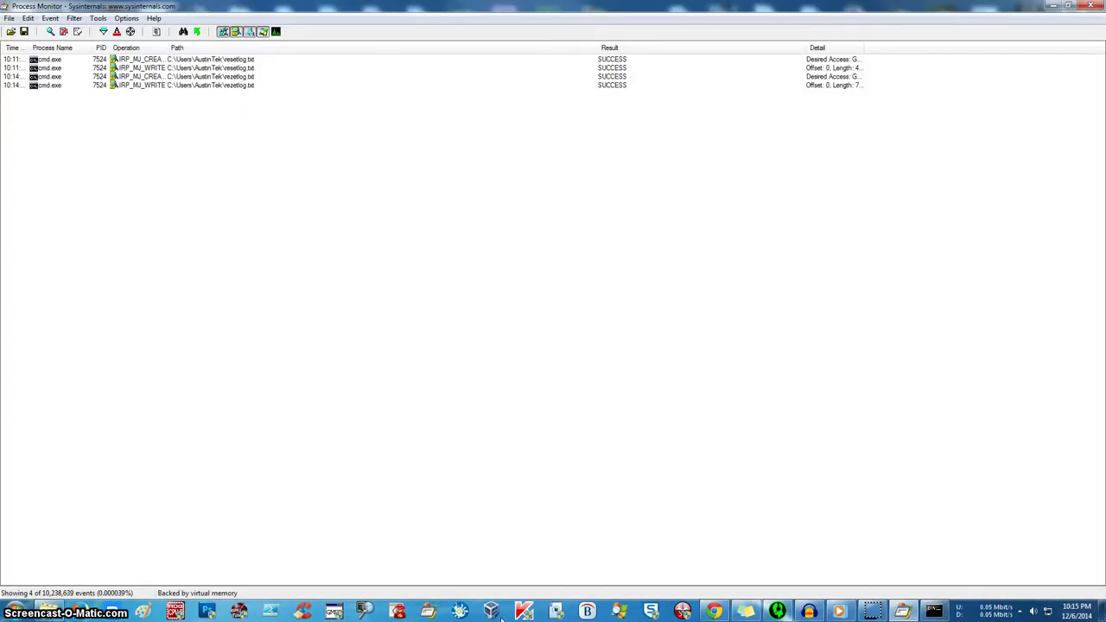
pyautogui.moveTo(524, 6); pyautogui.dragTo(502, 15)
pyautogui.doubleClick(501, 14)
pyautogui.moveTo(871, 616)
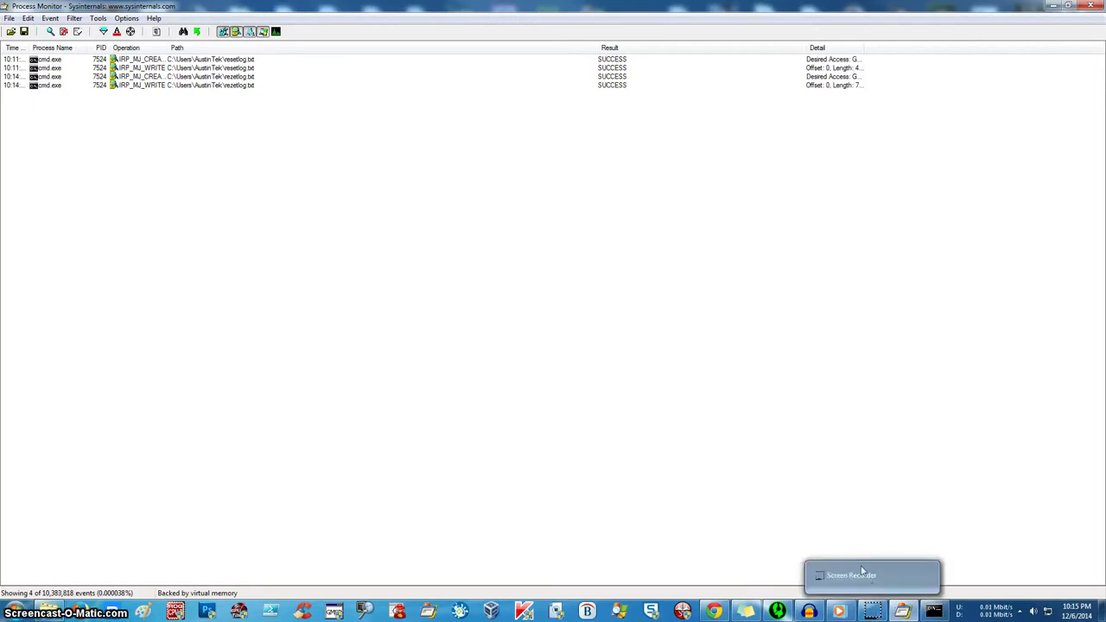
pyautogui.click(861, 567)
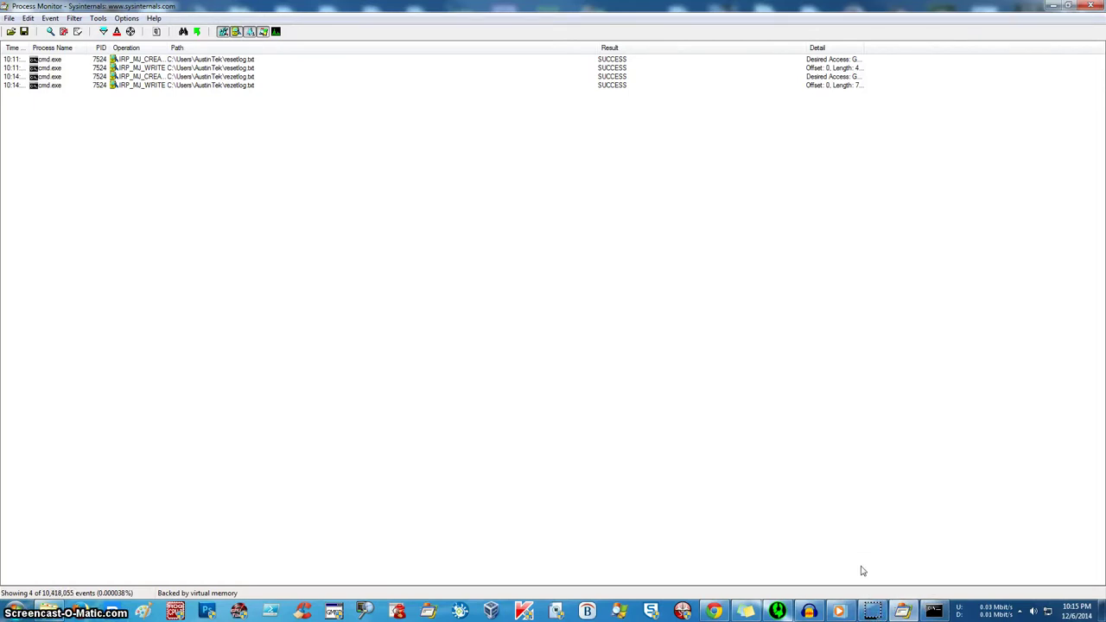